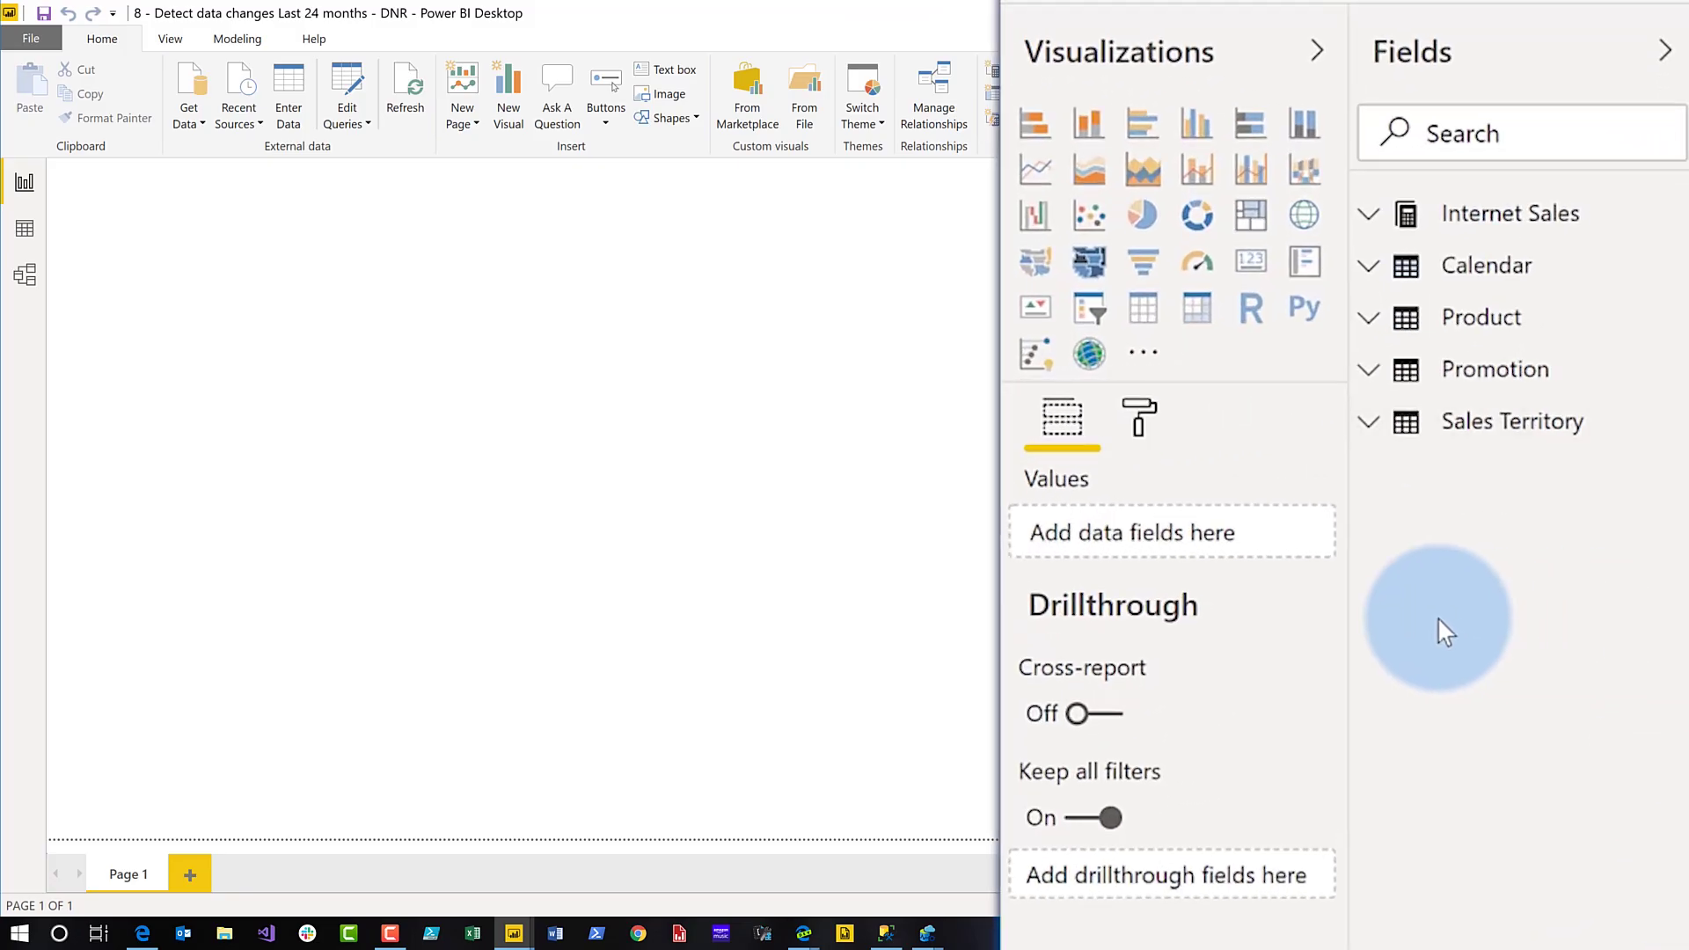
Open the Internet Sales table's incremental refresh settings, view the datetime column choices for Detect data changes, and cancel without changes
right_click(1471, 243)
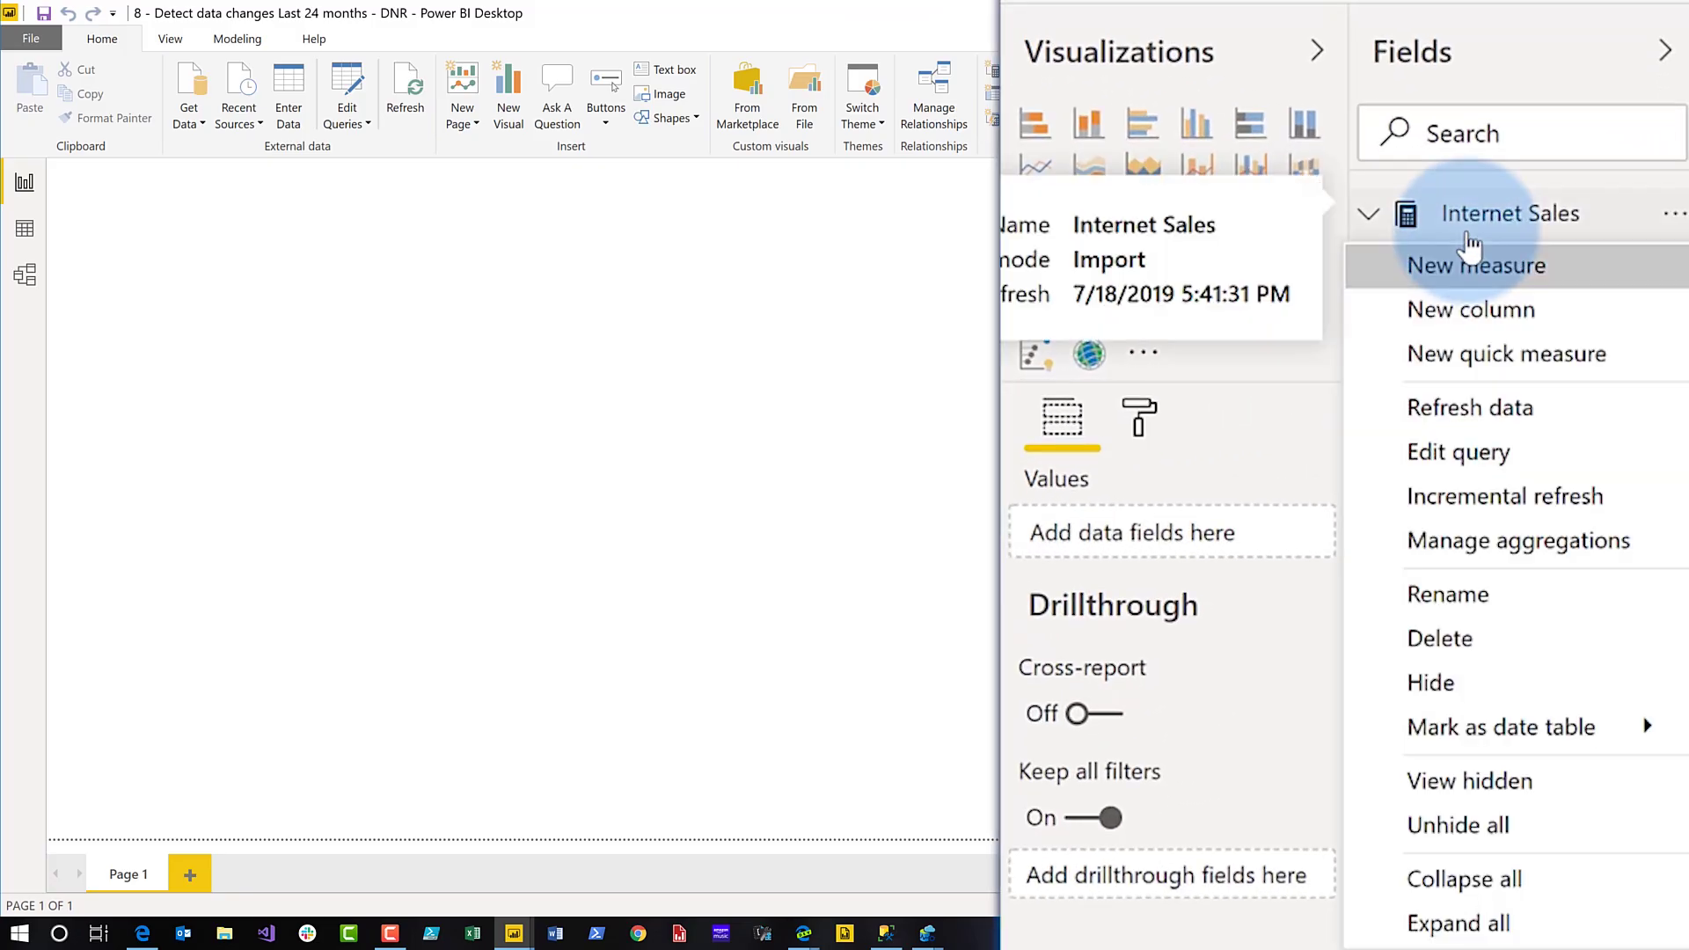
click(1549, 489)
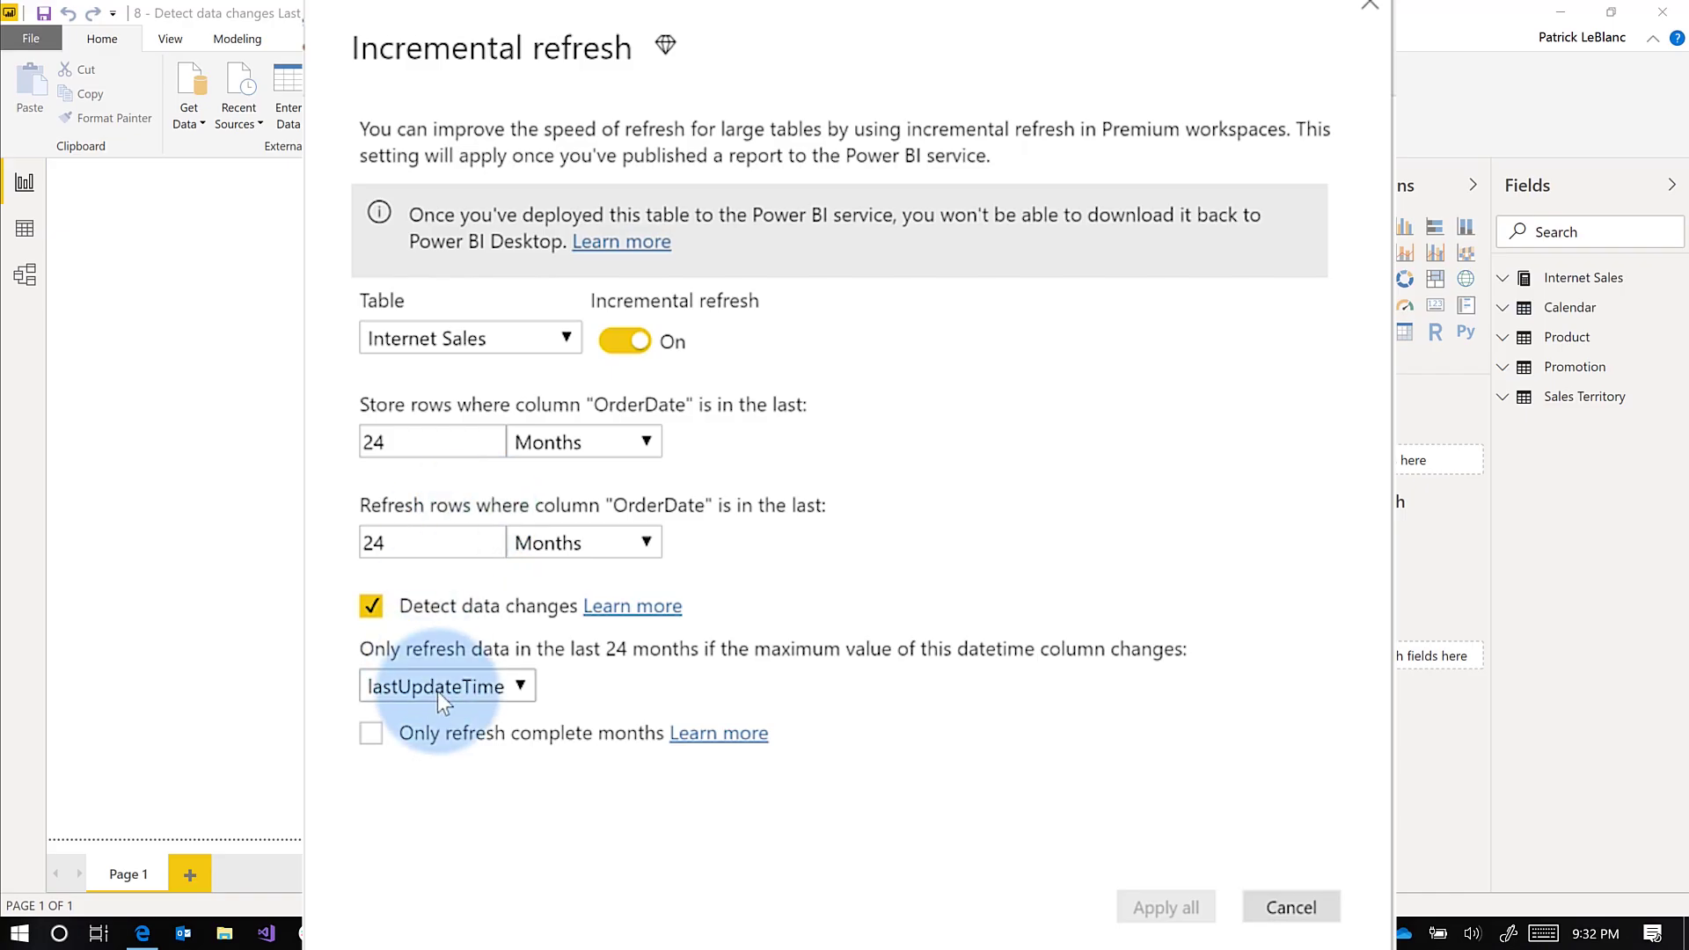
click(487, 684)
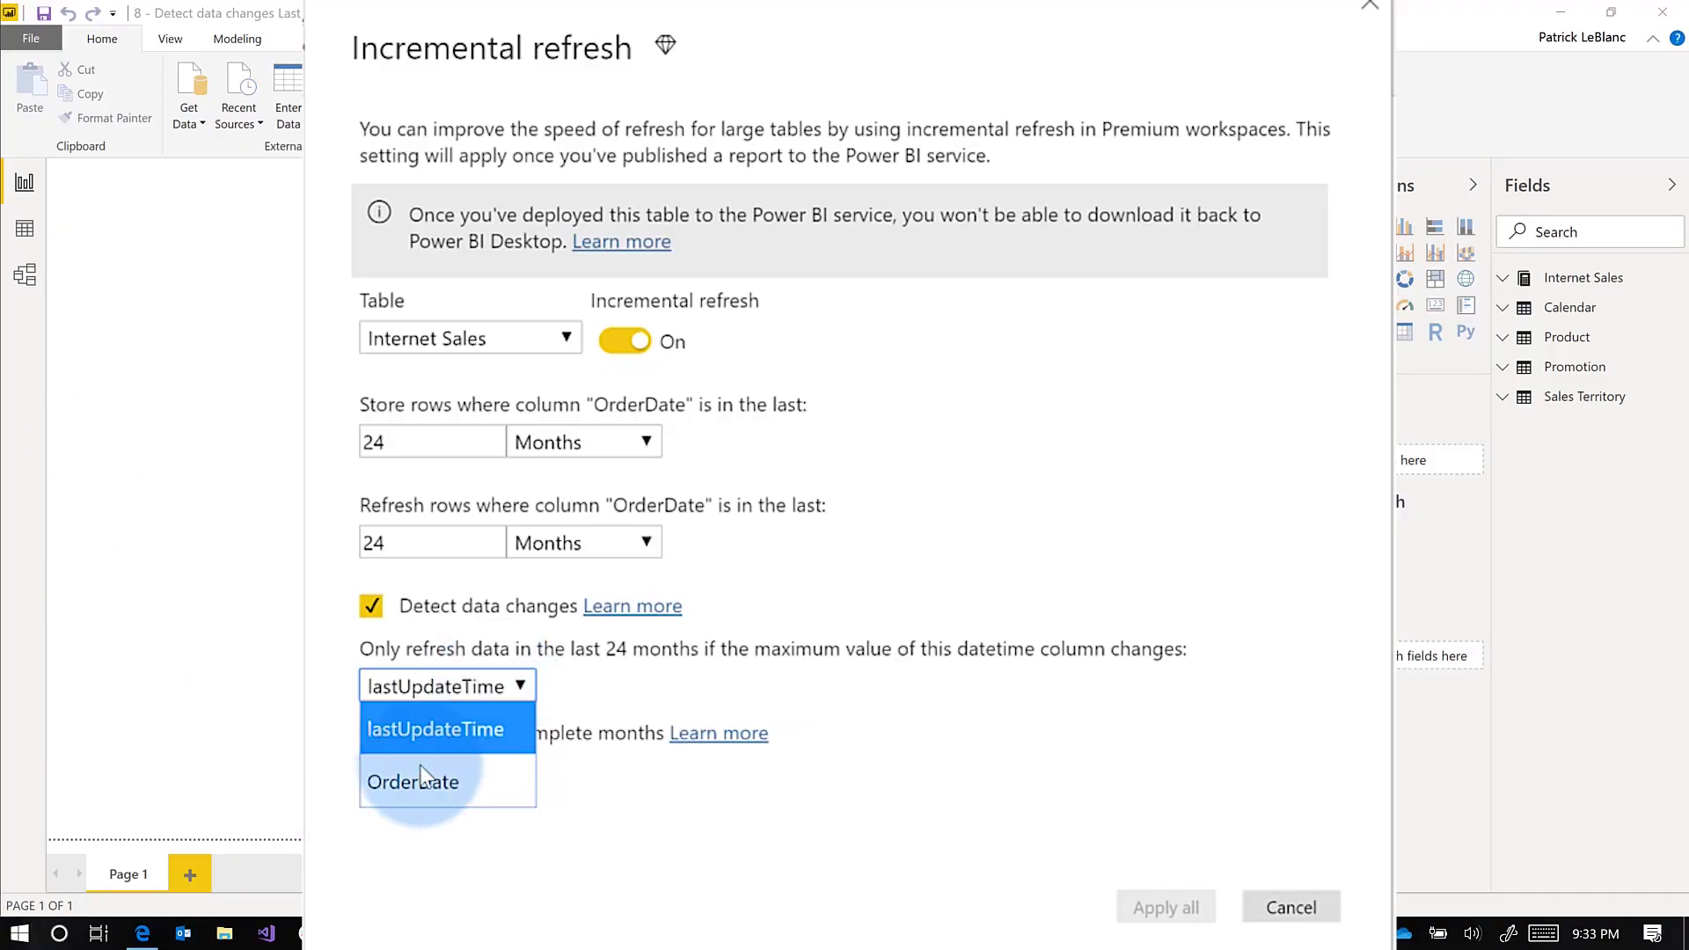
click(1290, 907)
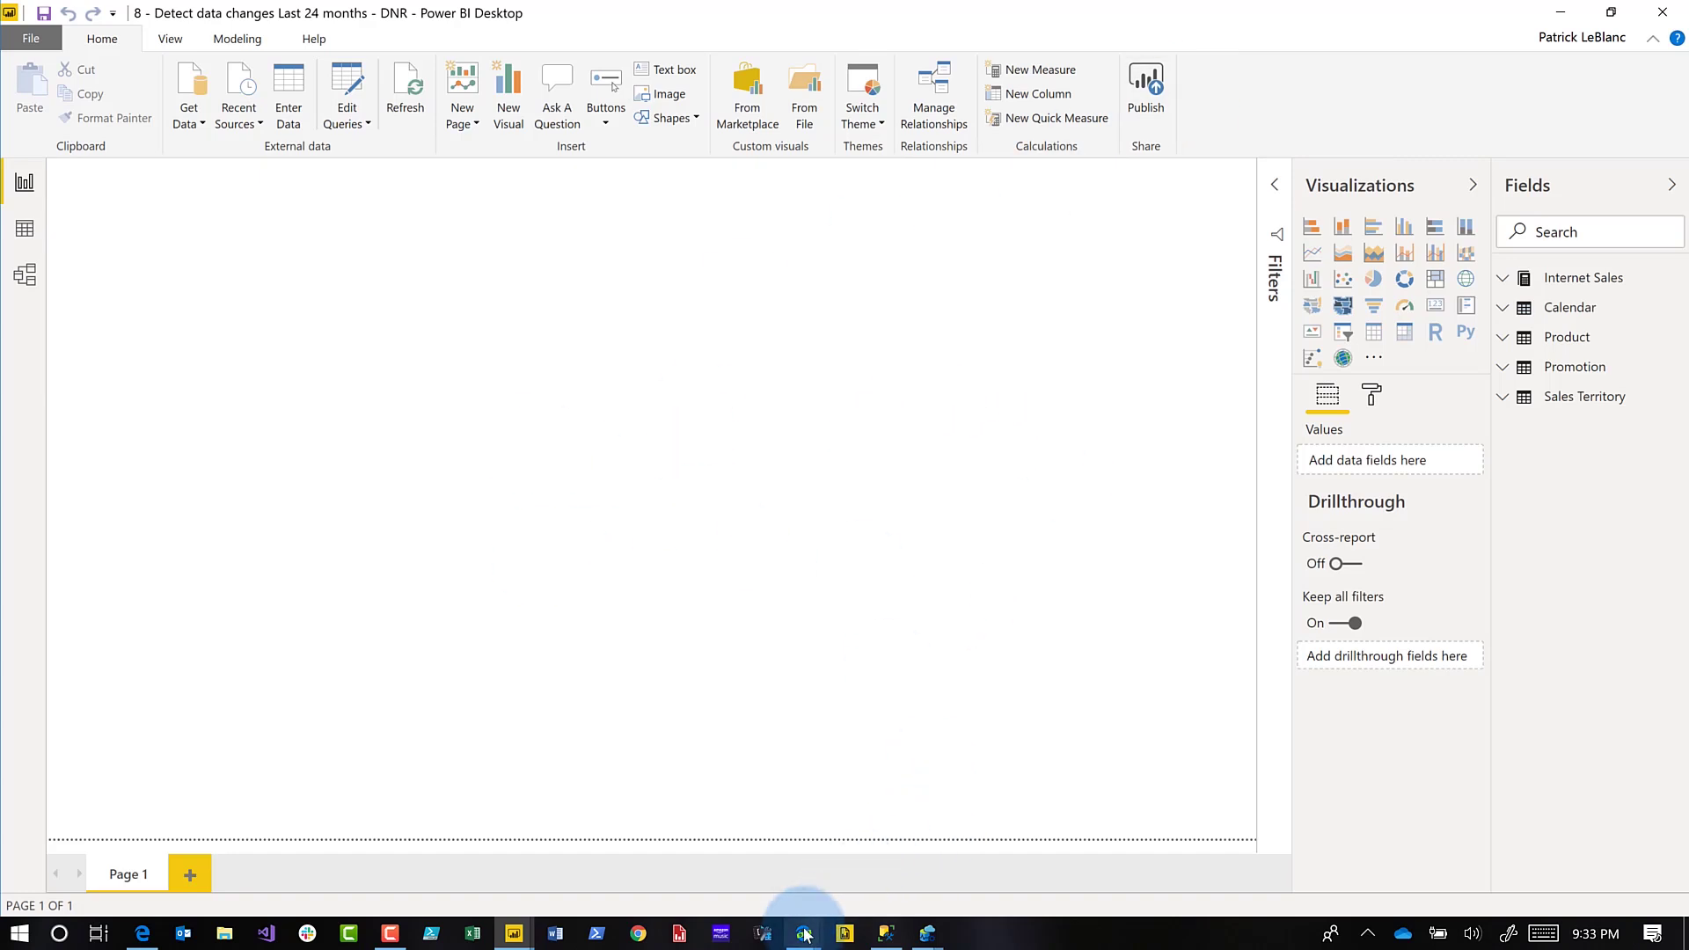
Switch to the Power BI service in the browser and close the Paginated Reports workspace settings to reach the dataset list
mouse_move(803, 940)
click(693, 845)
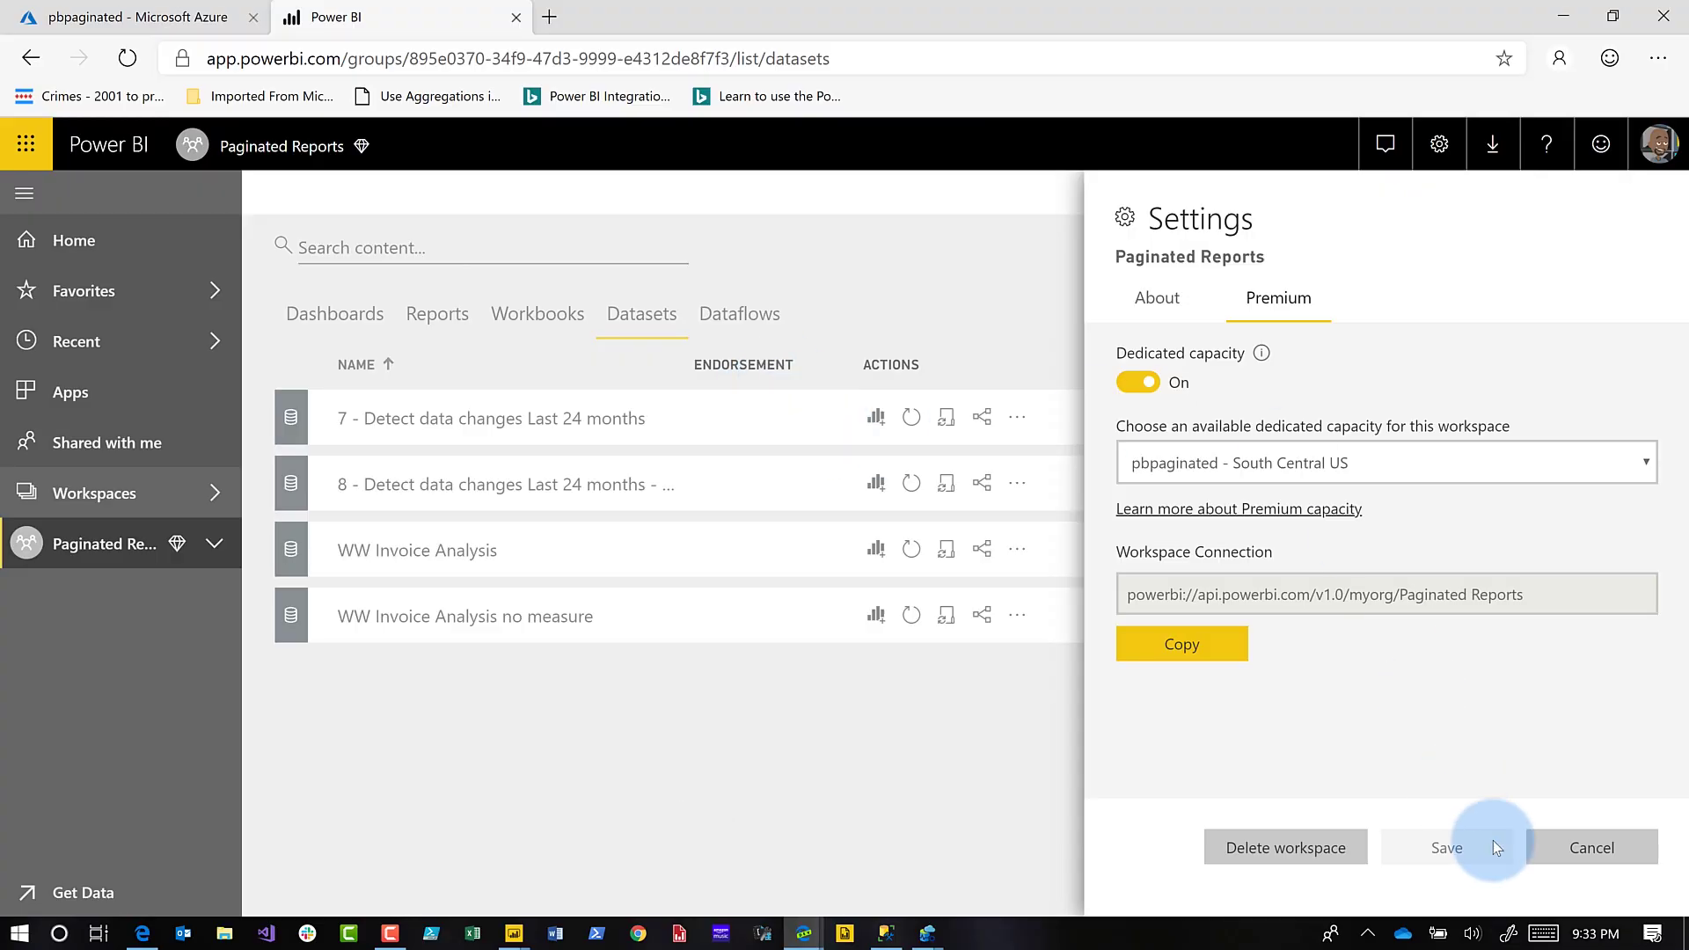
click(1560, 857)
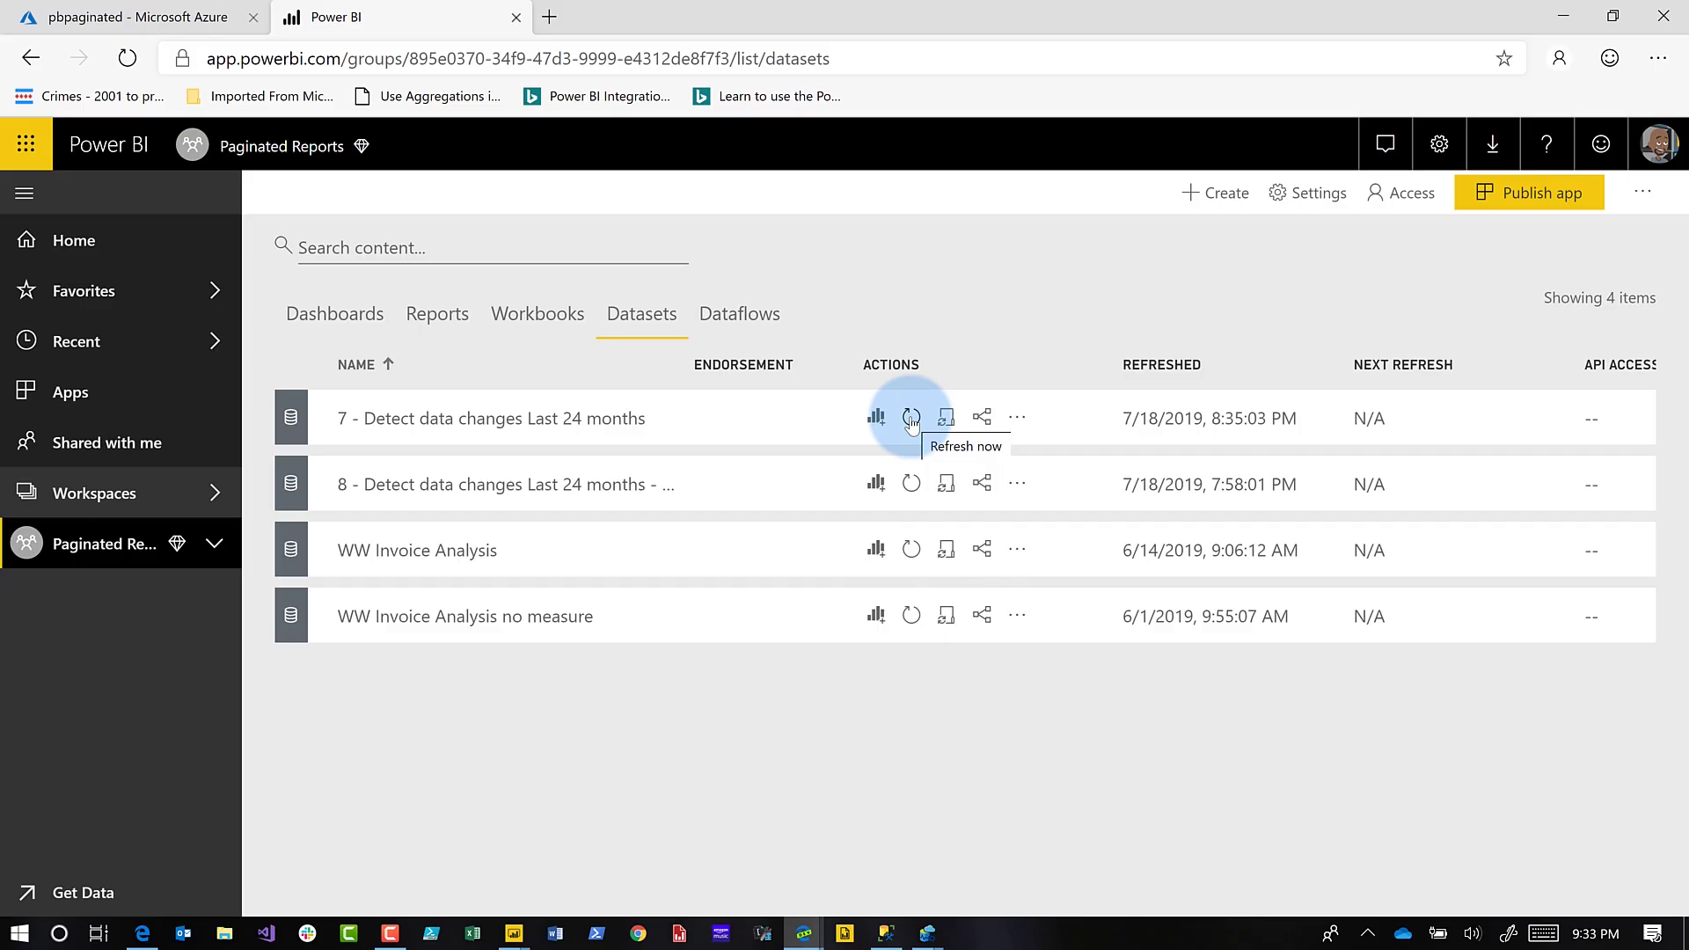
Switch to Azure Data Studio, open the first Profiler trace, dismiss the notification, and go back to its earlier select max events
click(915, 938)
click(810, 858)
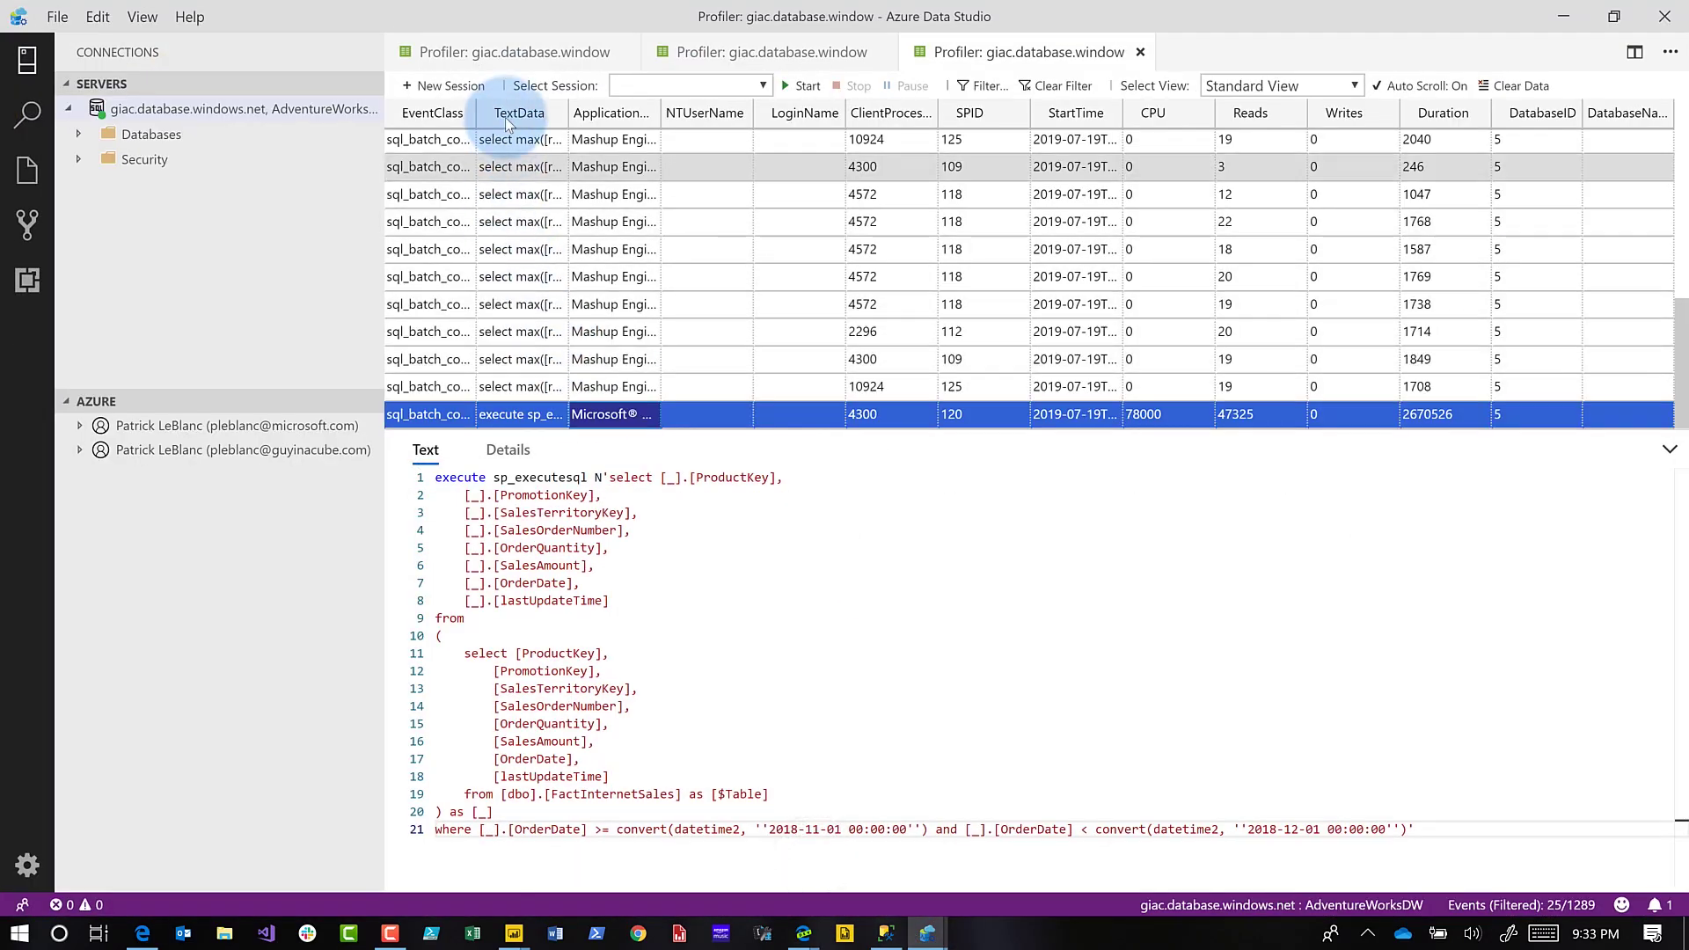
click(511, 55)
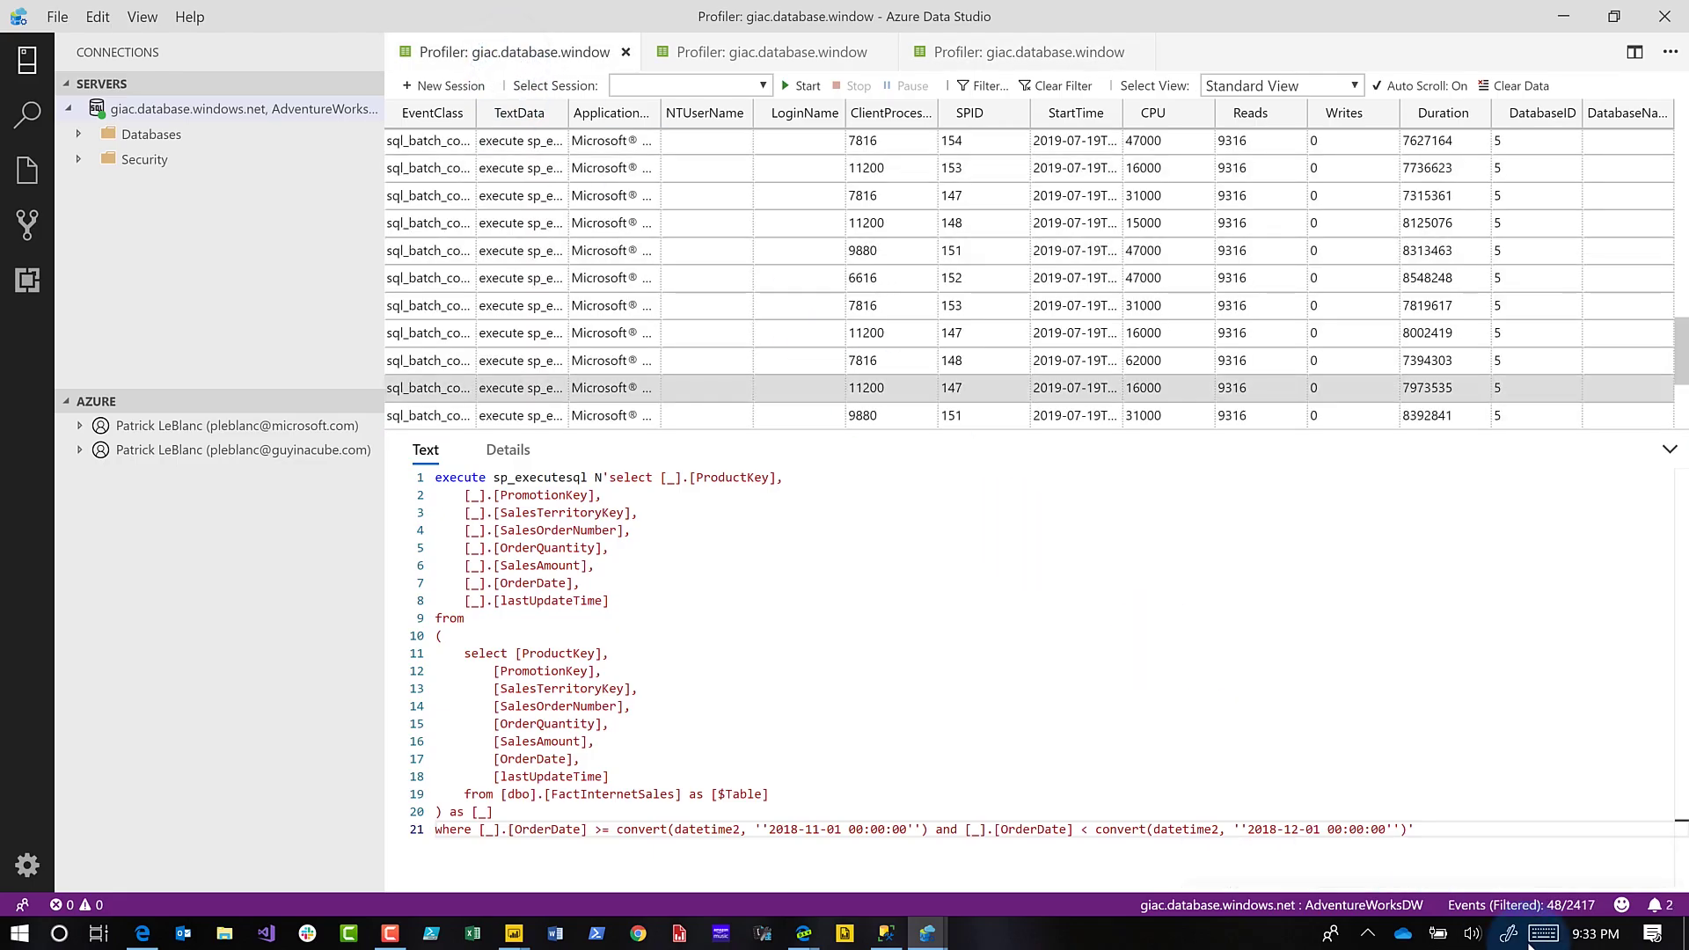
click(1666, 852)
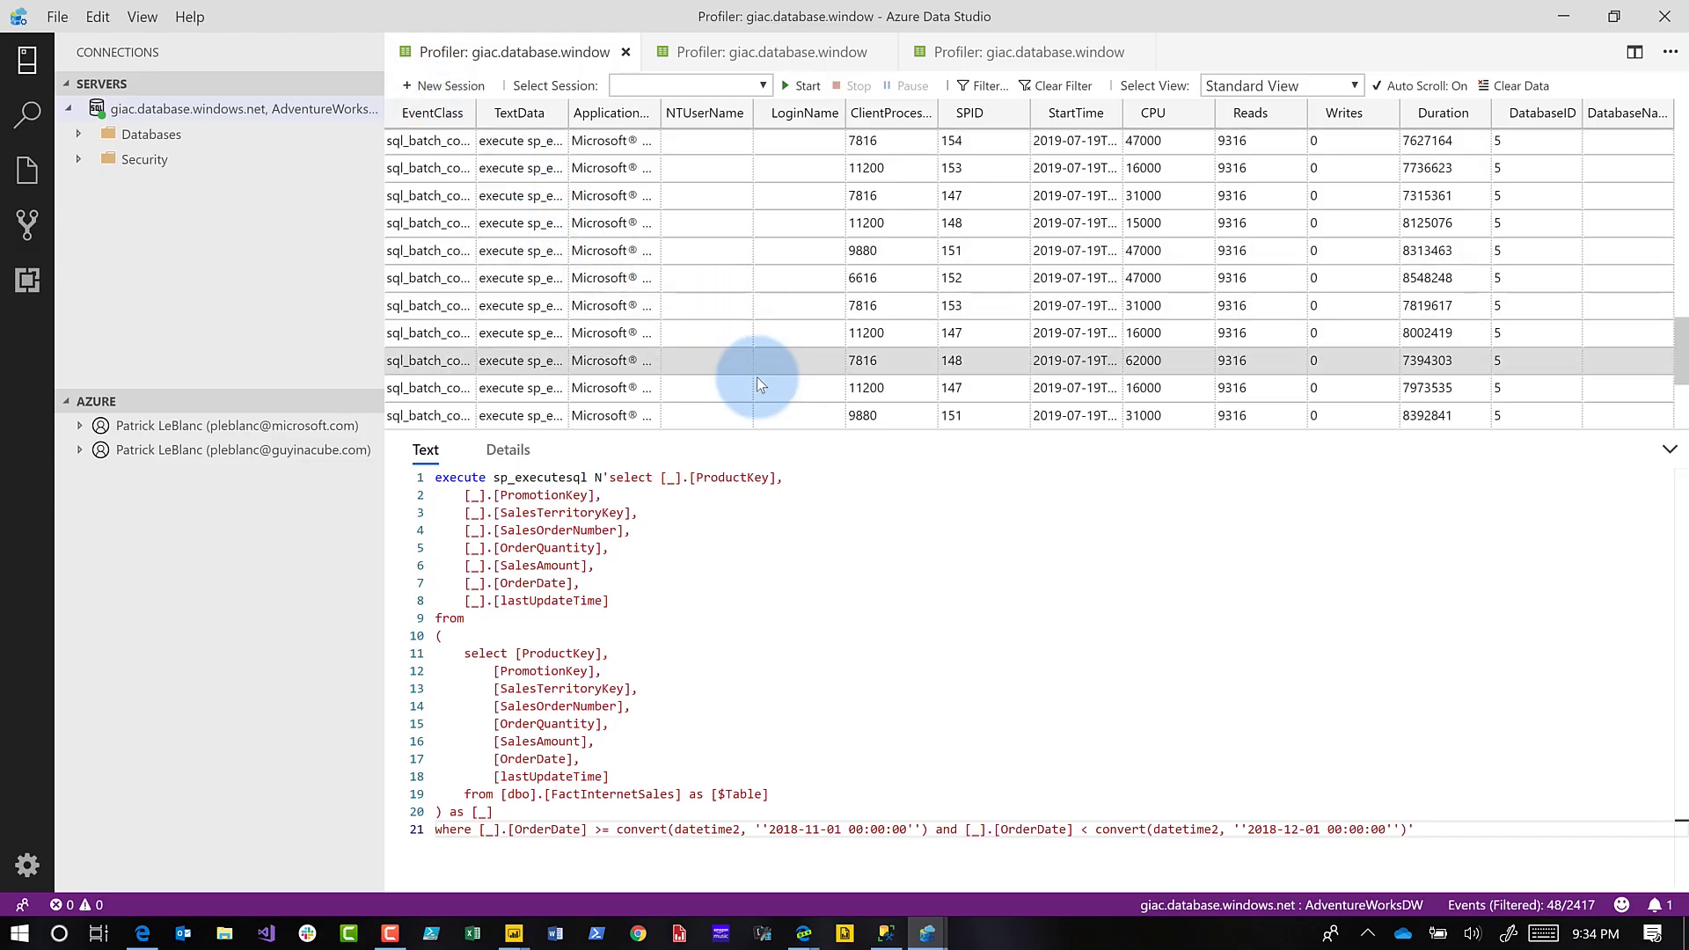
scroll(686, 276, up, 5)
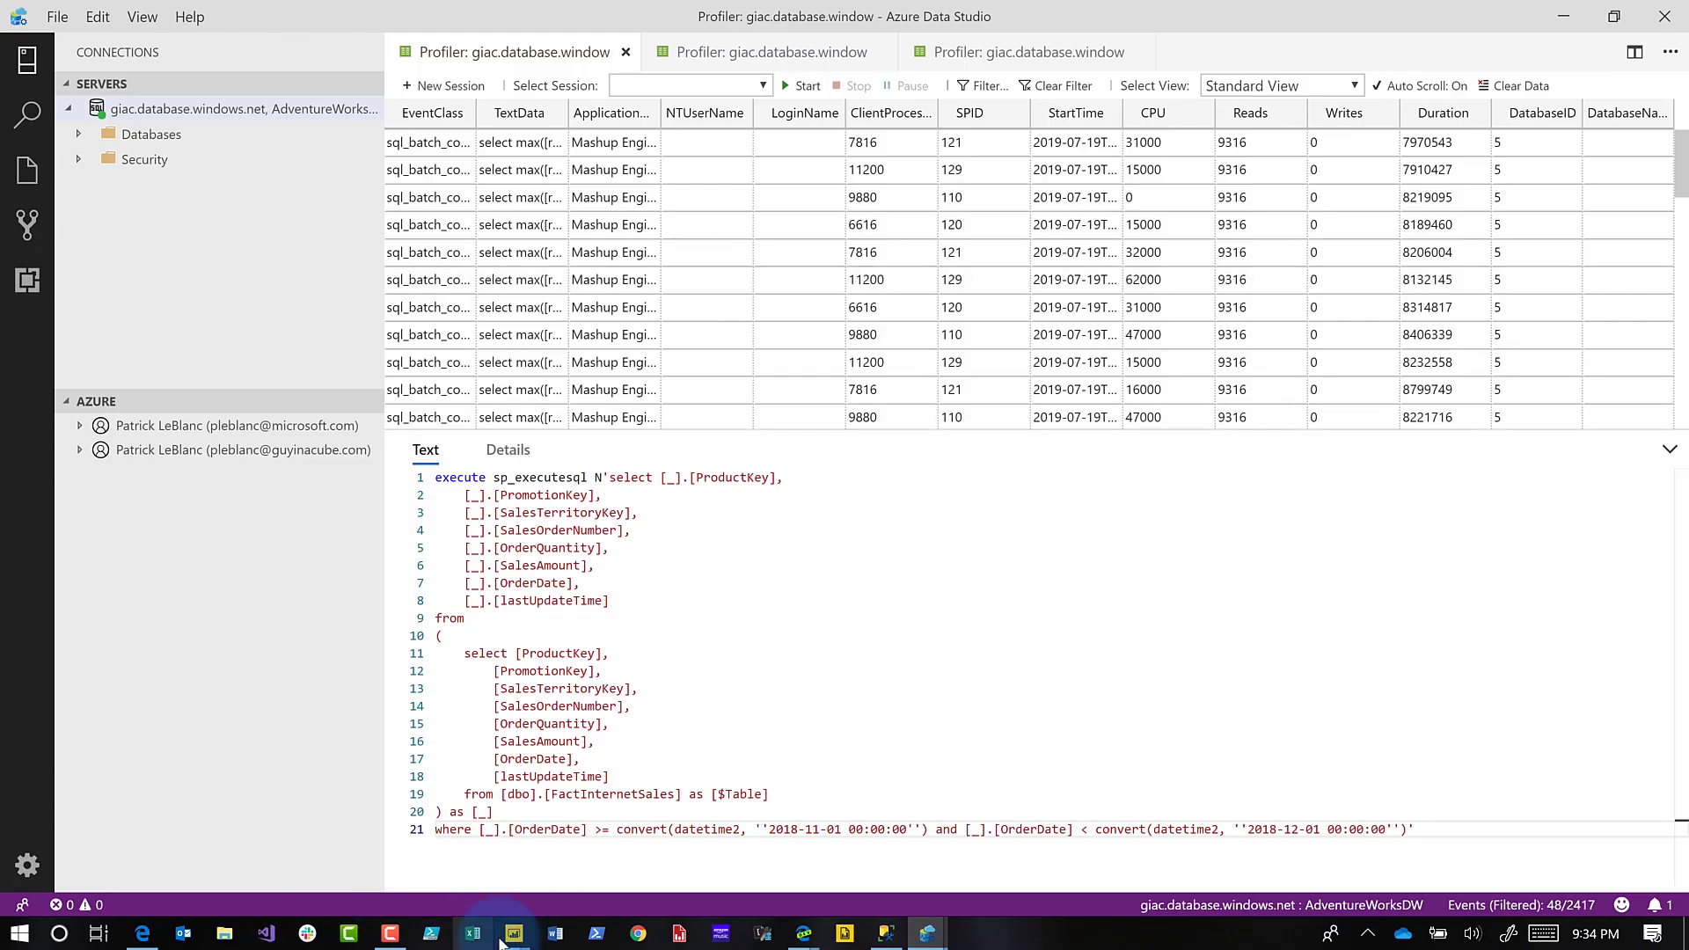
Review the incremental refresh settings in the file 7 - Detect data changes Last 24 months, and return to the Profiler in Azure Data Studio
mouse_move(510, 934)
click(728, 858)
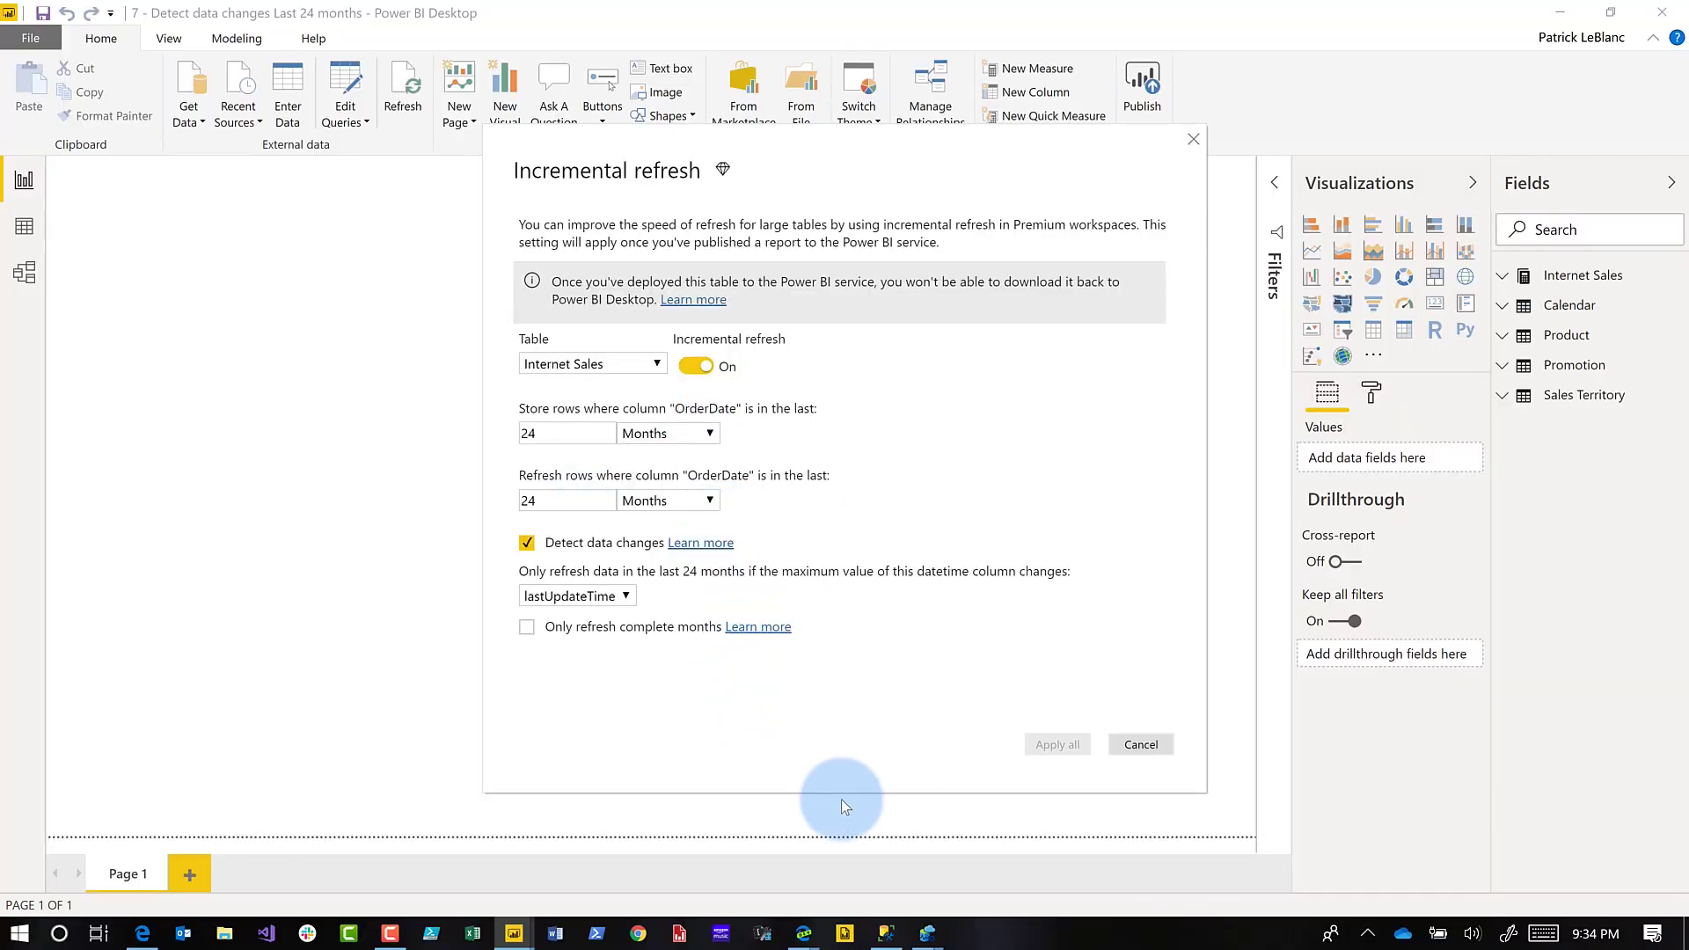
mouse_move(923, 931)
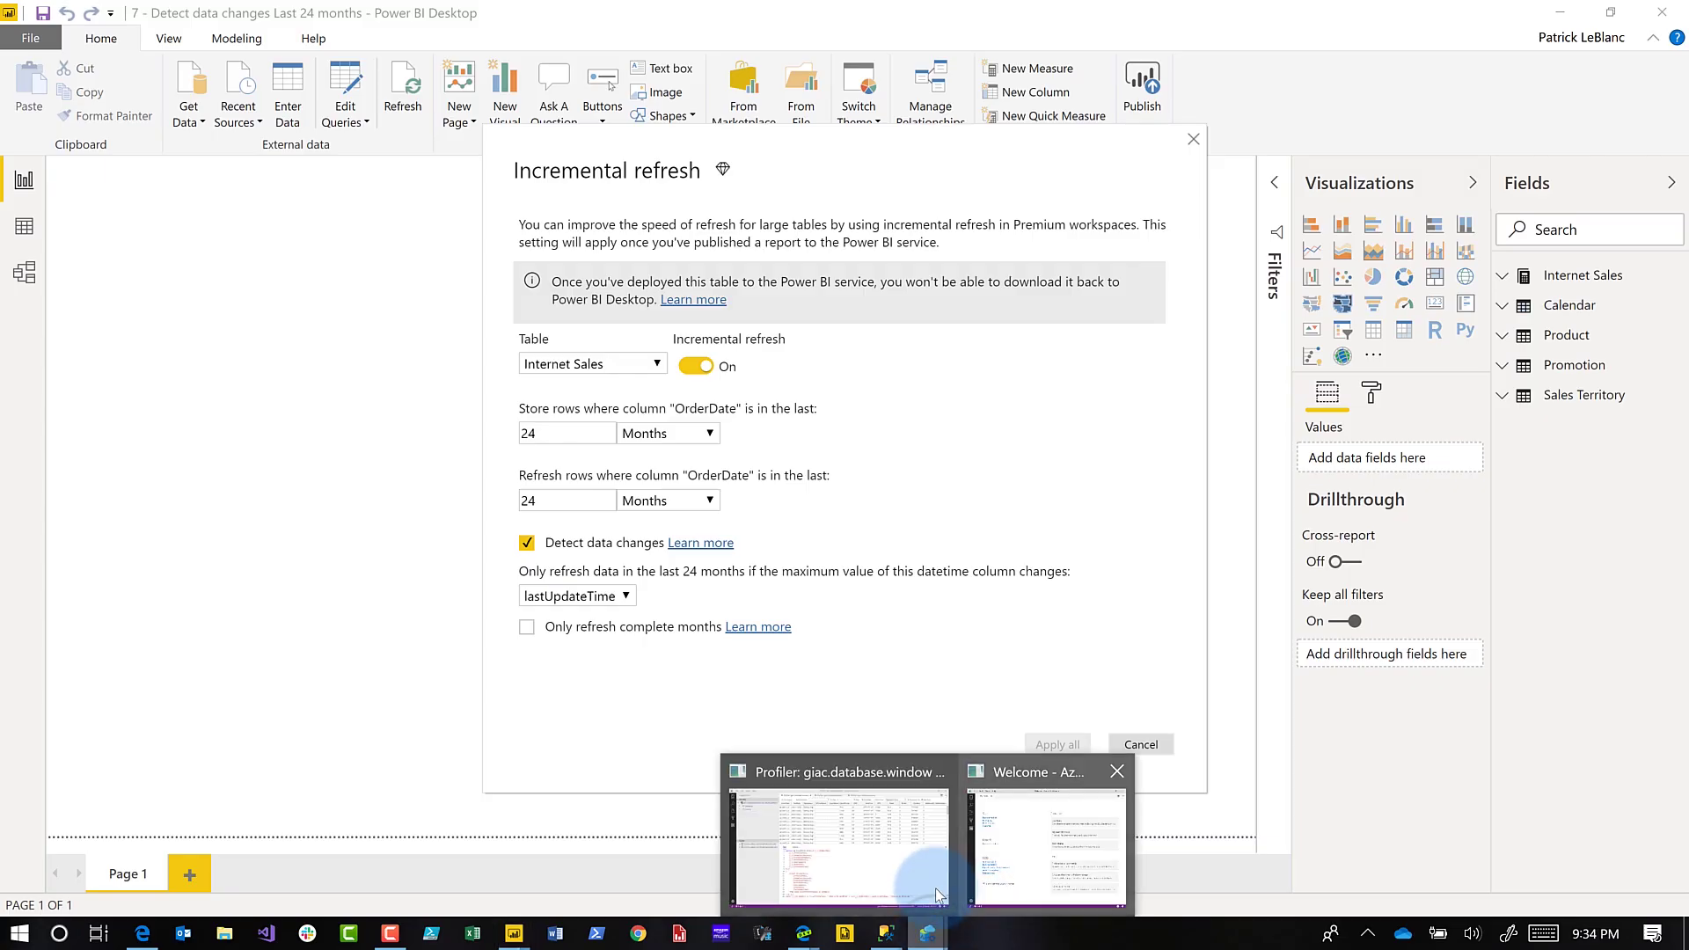
click(920, 880)
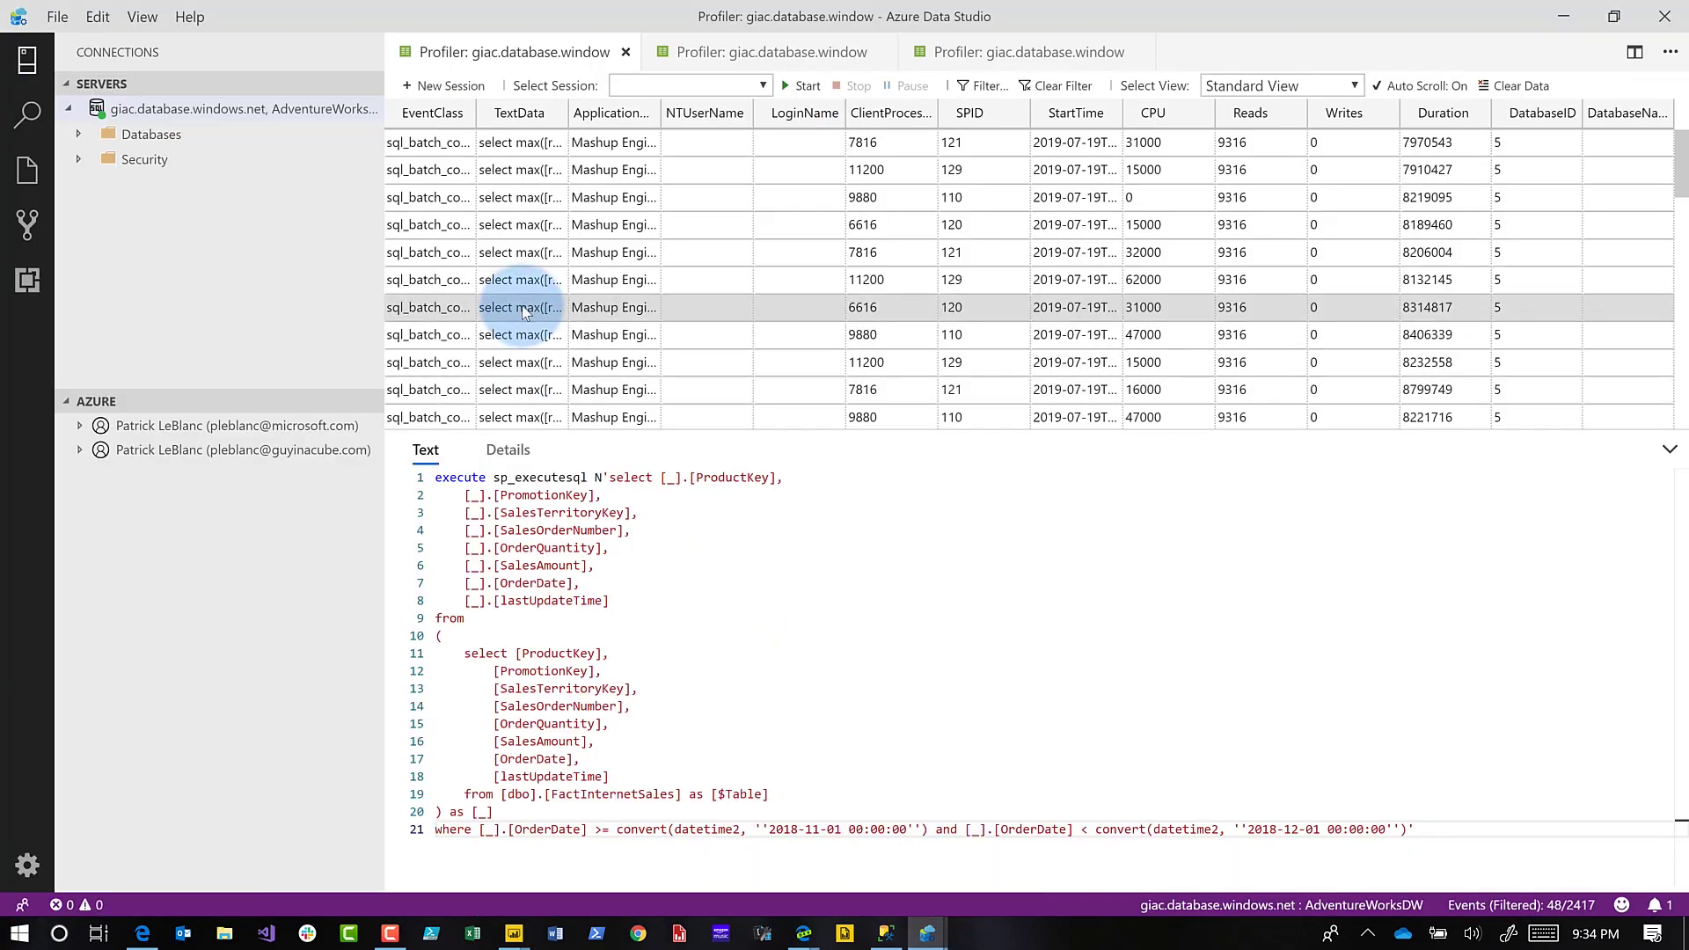
Inspect the query text of a select max event and an execute sp_executesql event in the first Profiler trace
click(468, 259)
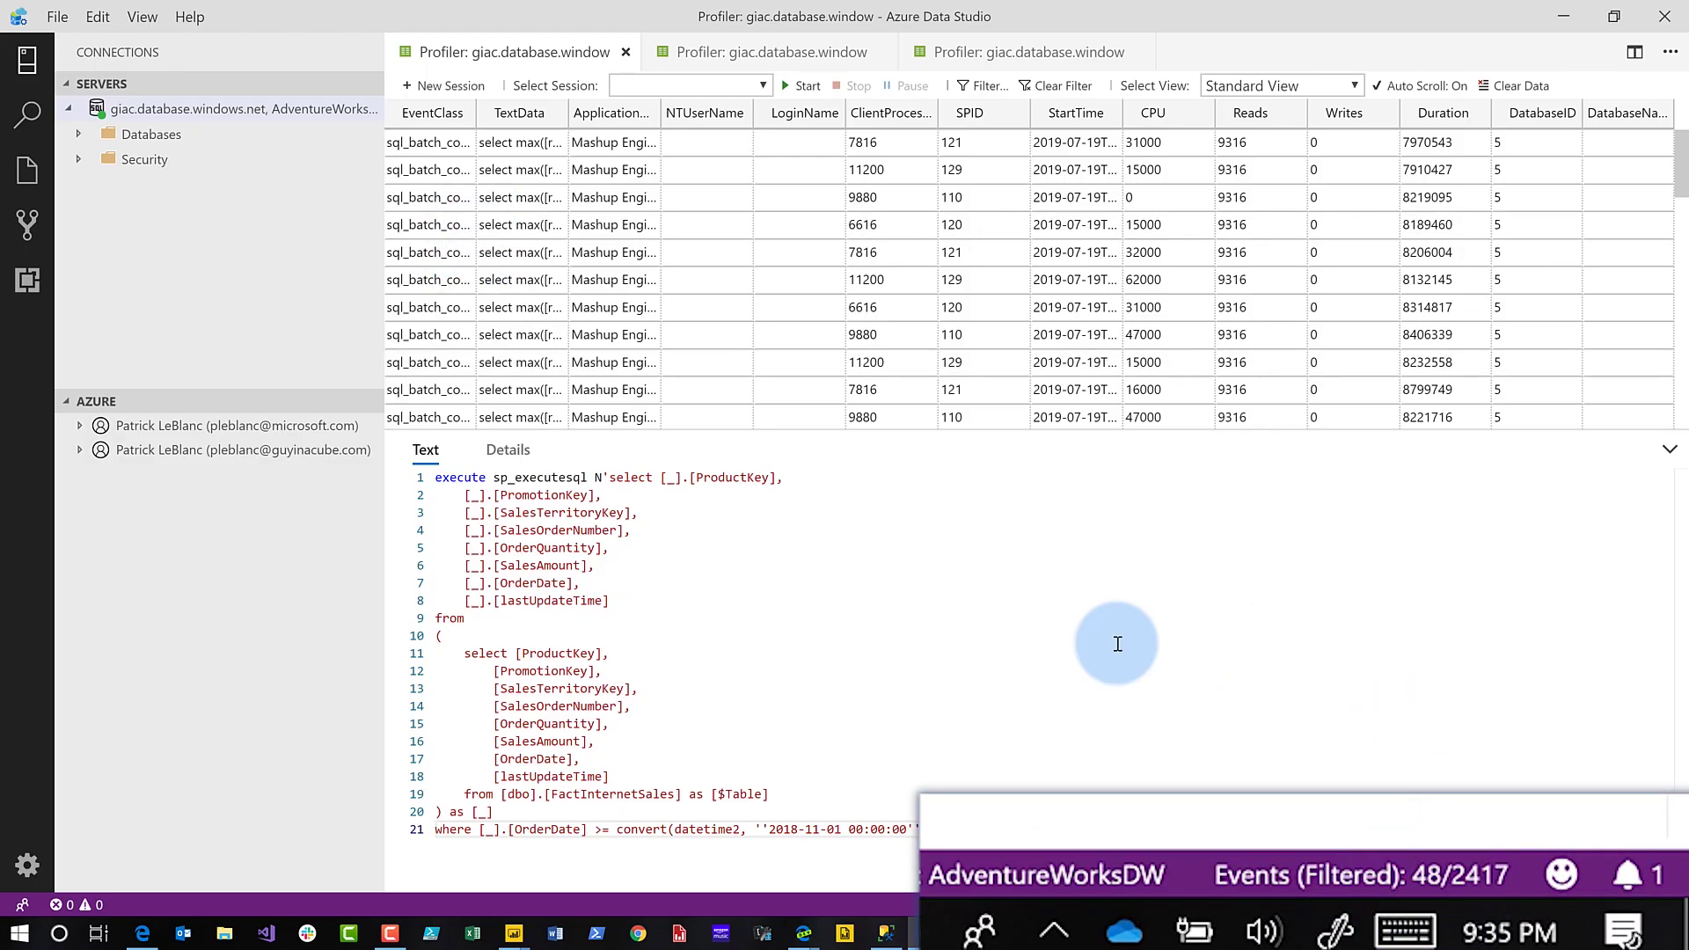
click(540, 178)
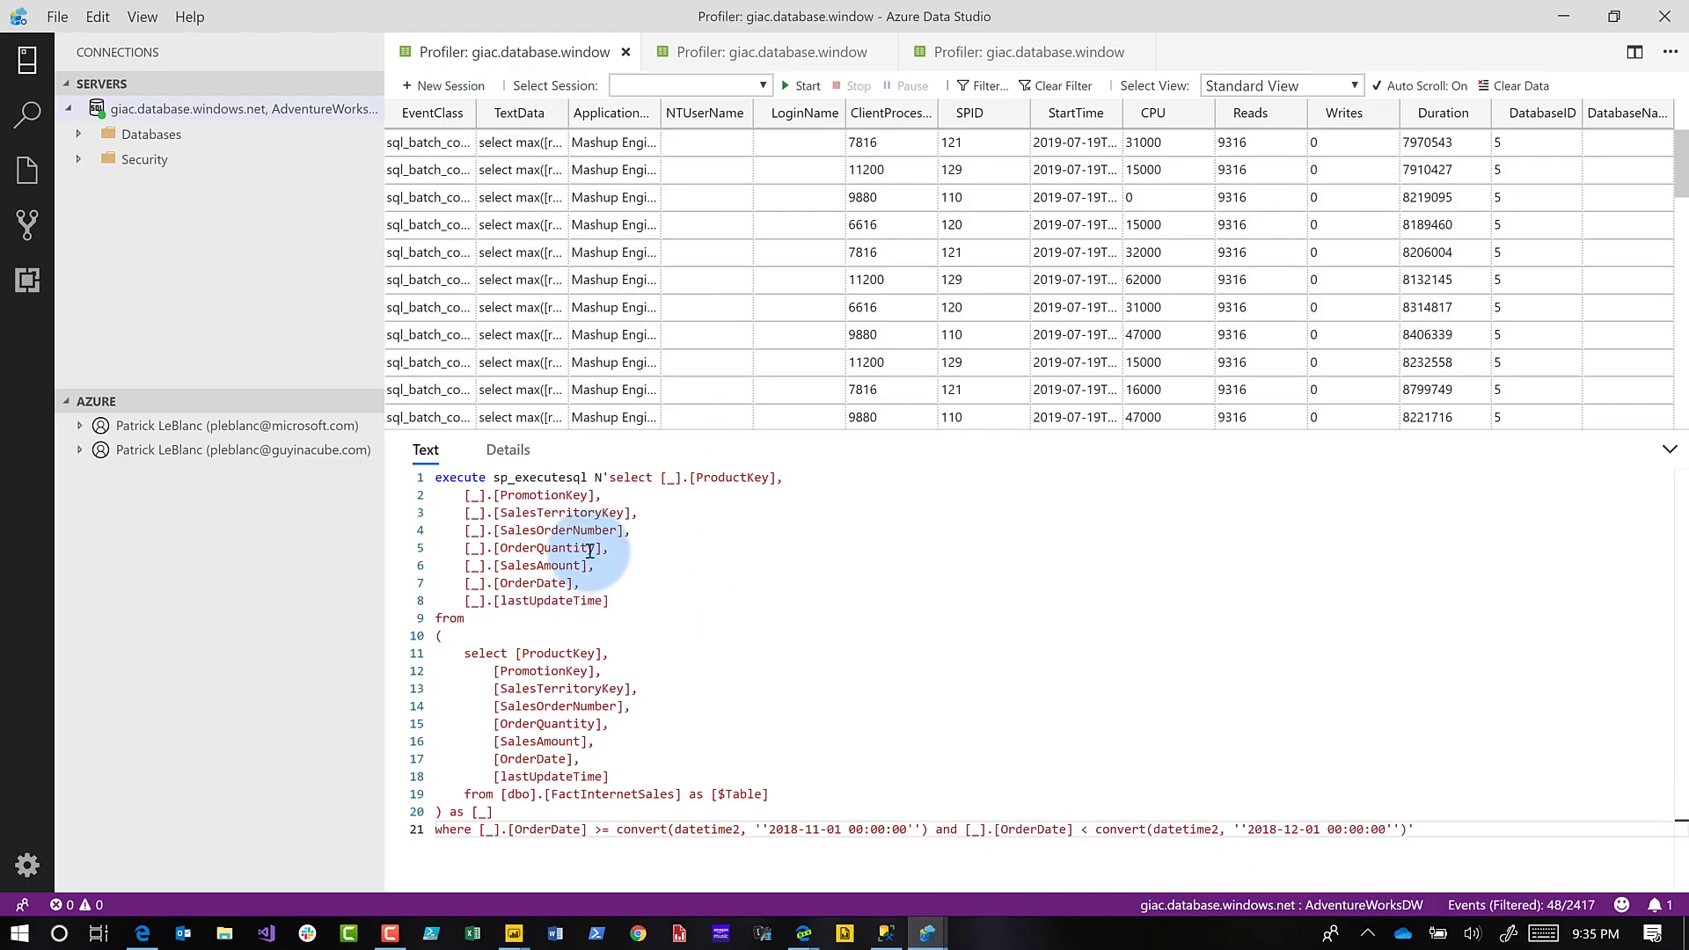
click(508, 227)
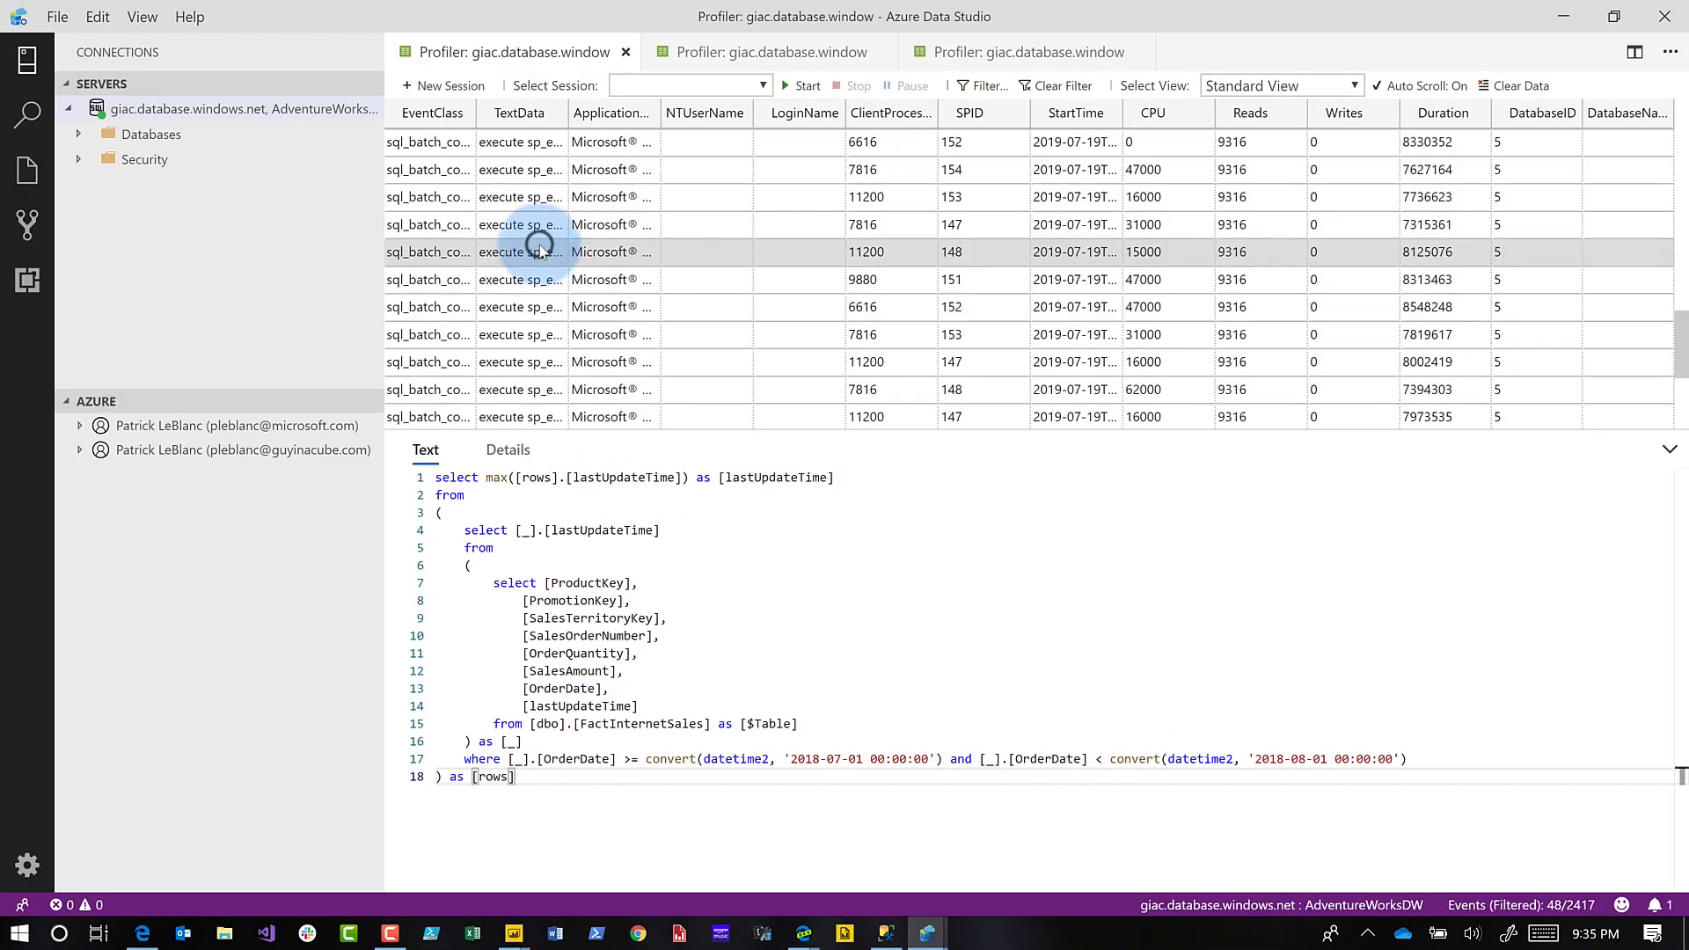
click(541, 251)
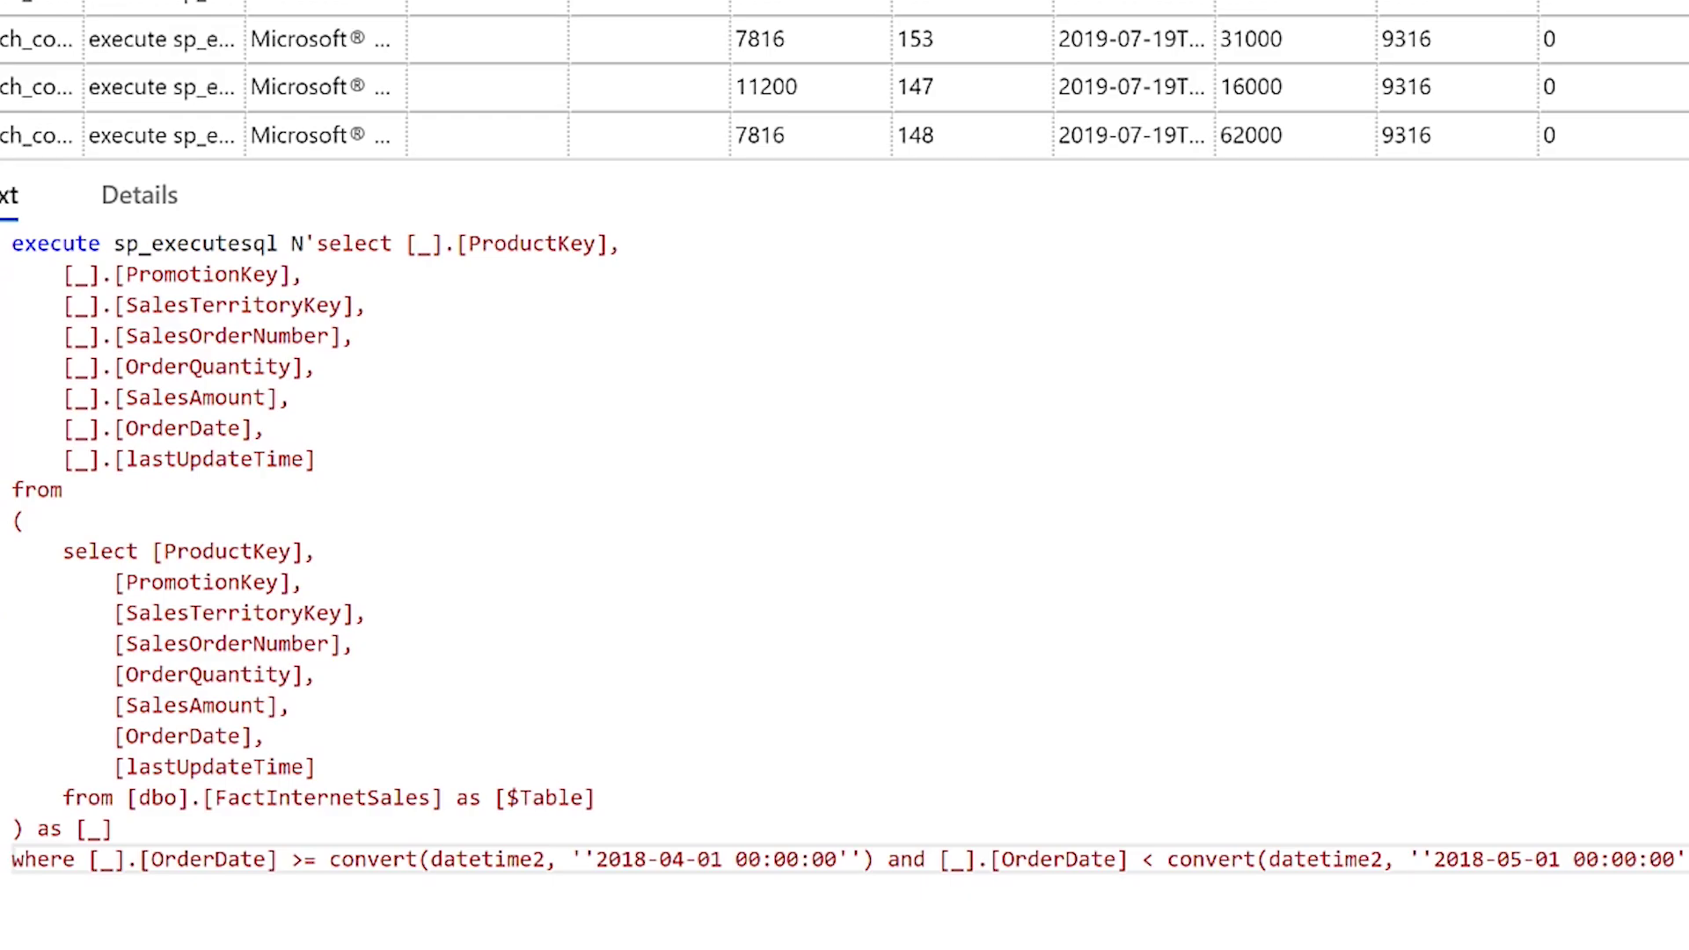
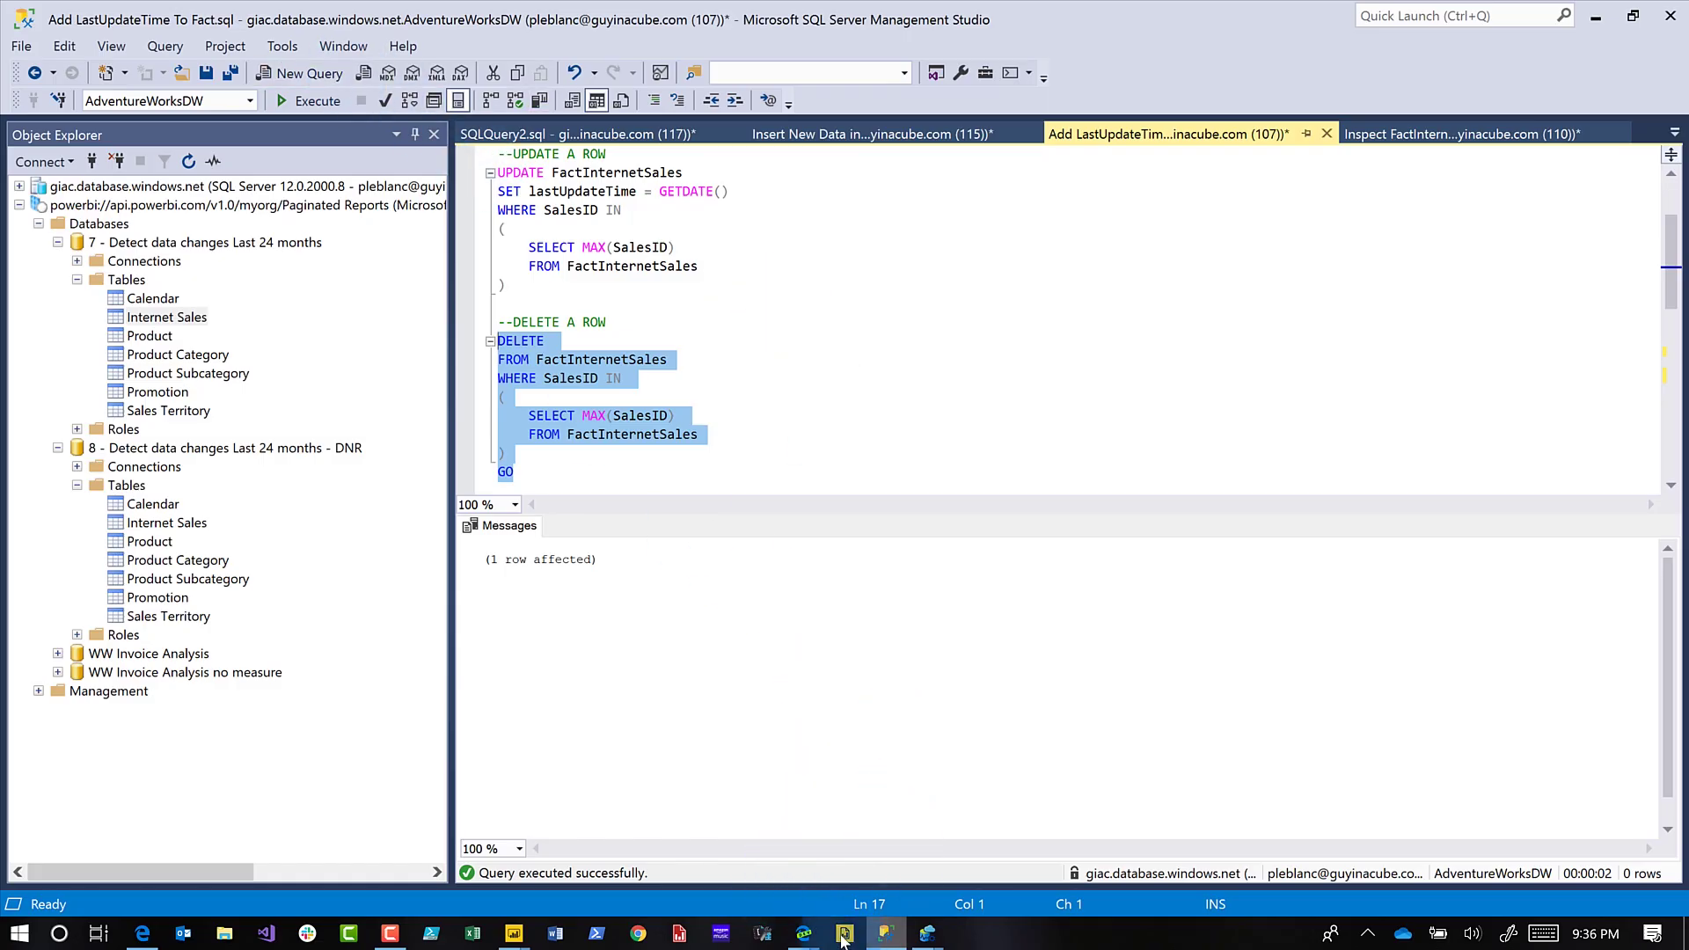
Switch to Azure Data Studio and inspect one select max query and both final sp_executesql queries in the second Profiler trace
click(925, 938)
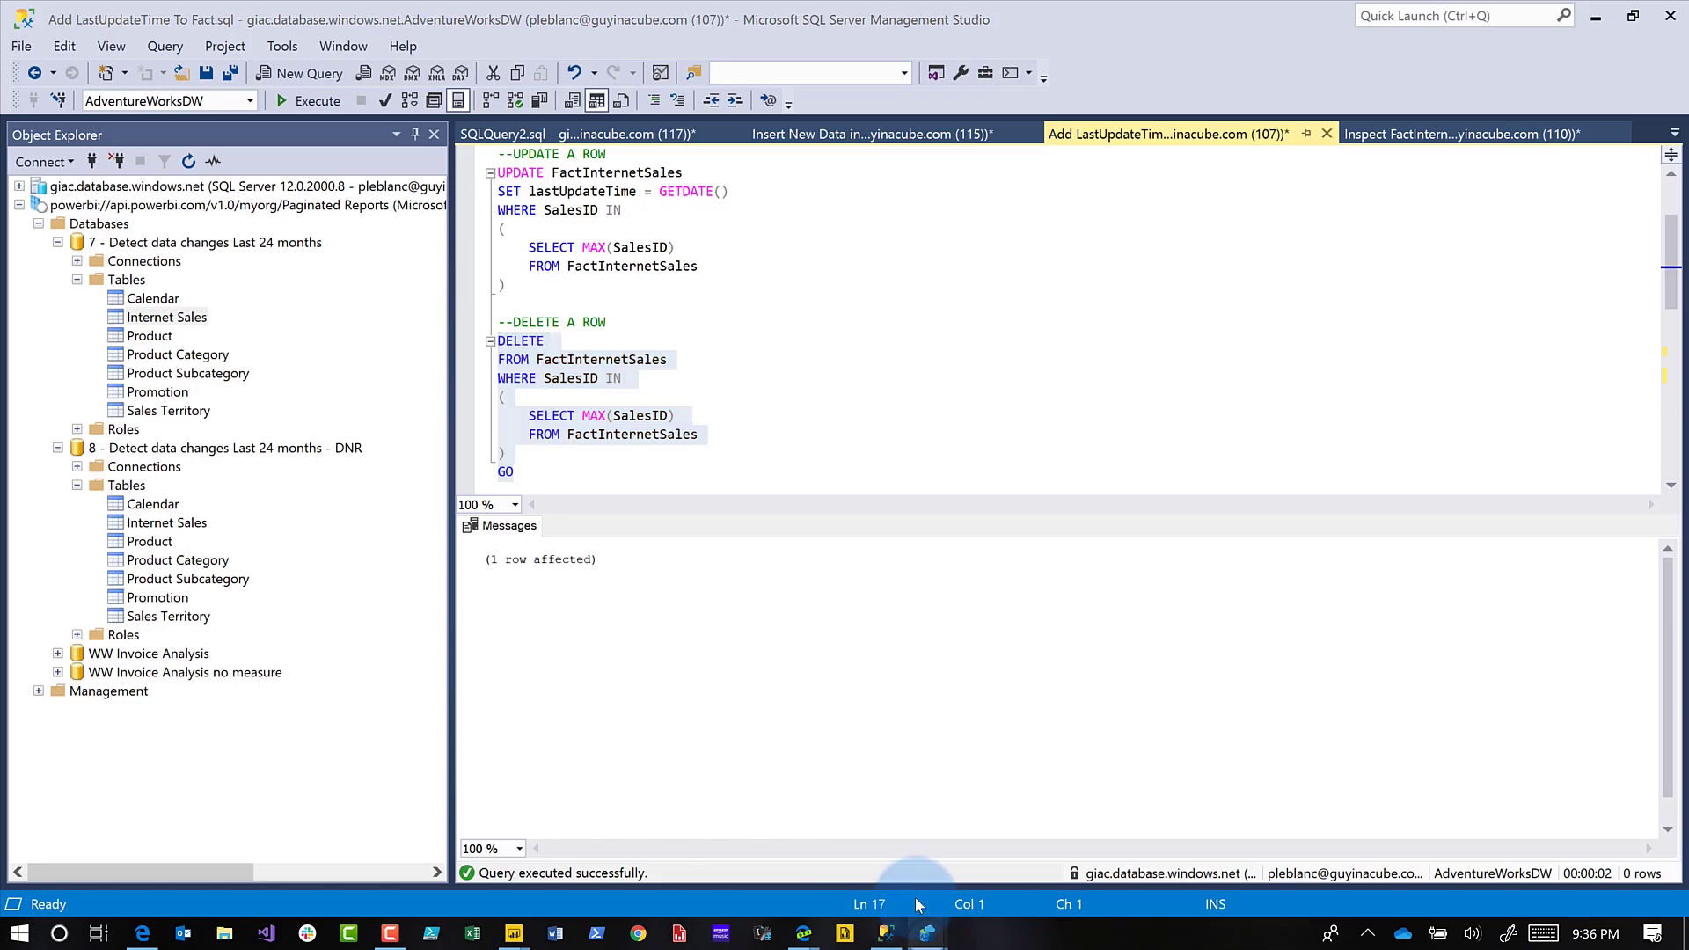
click(846, 873)
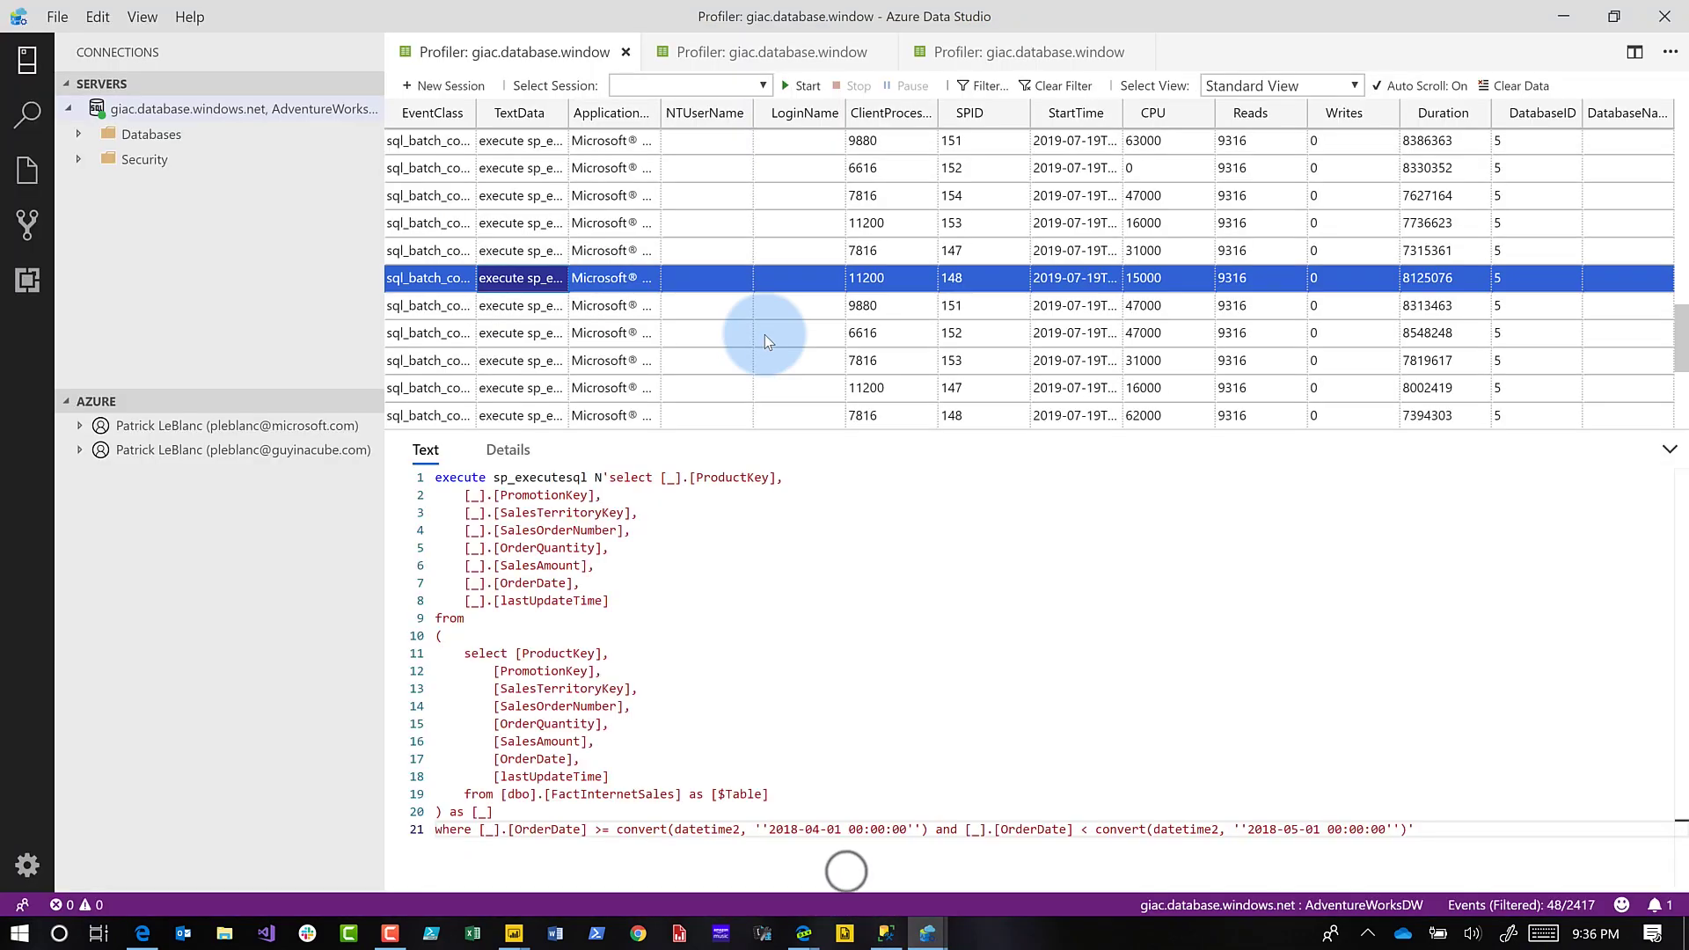
click(717, 55)
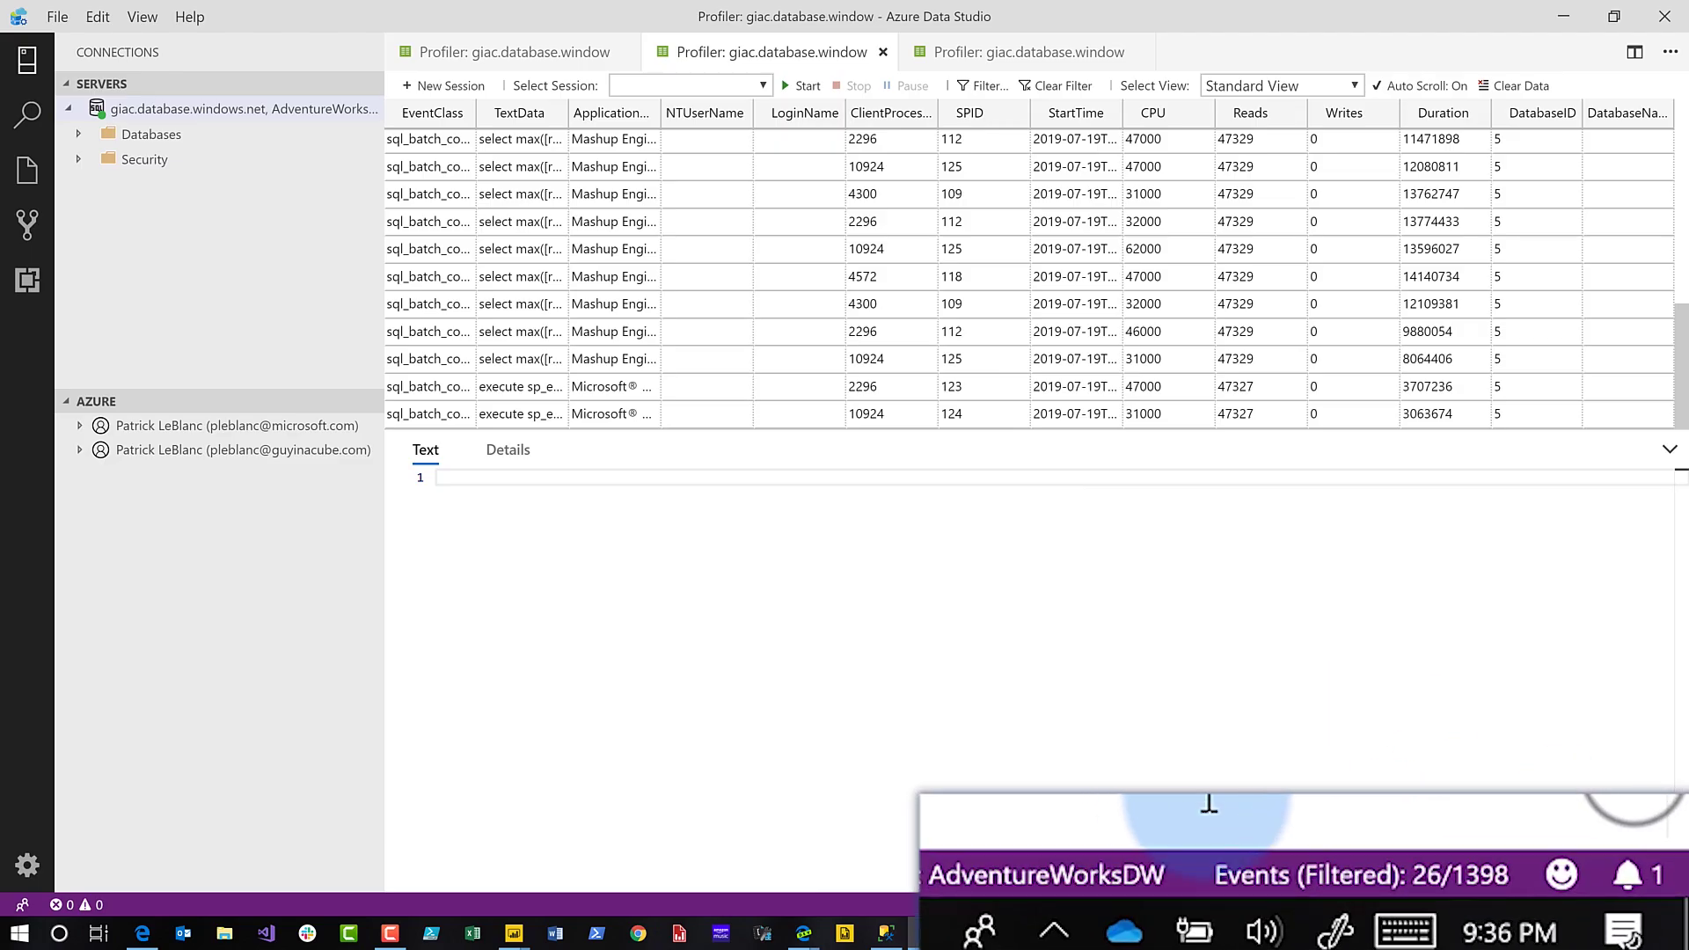
click(585, 218)
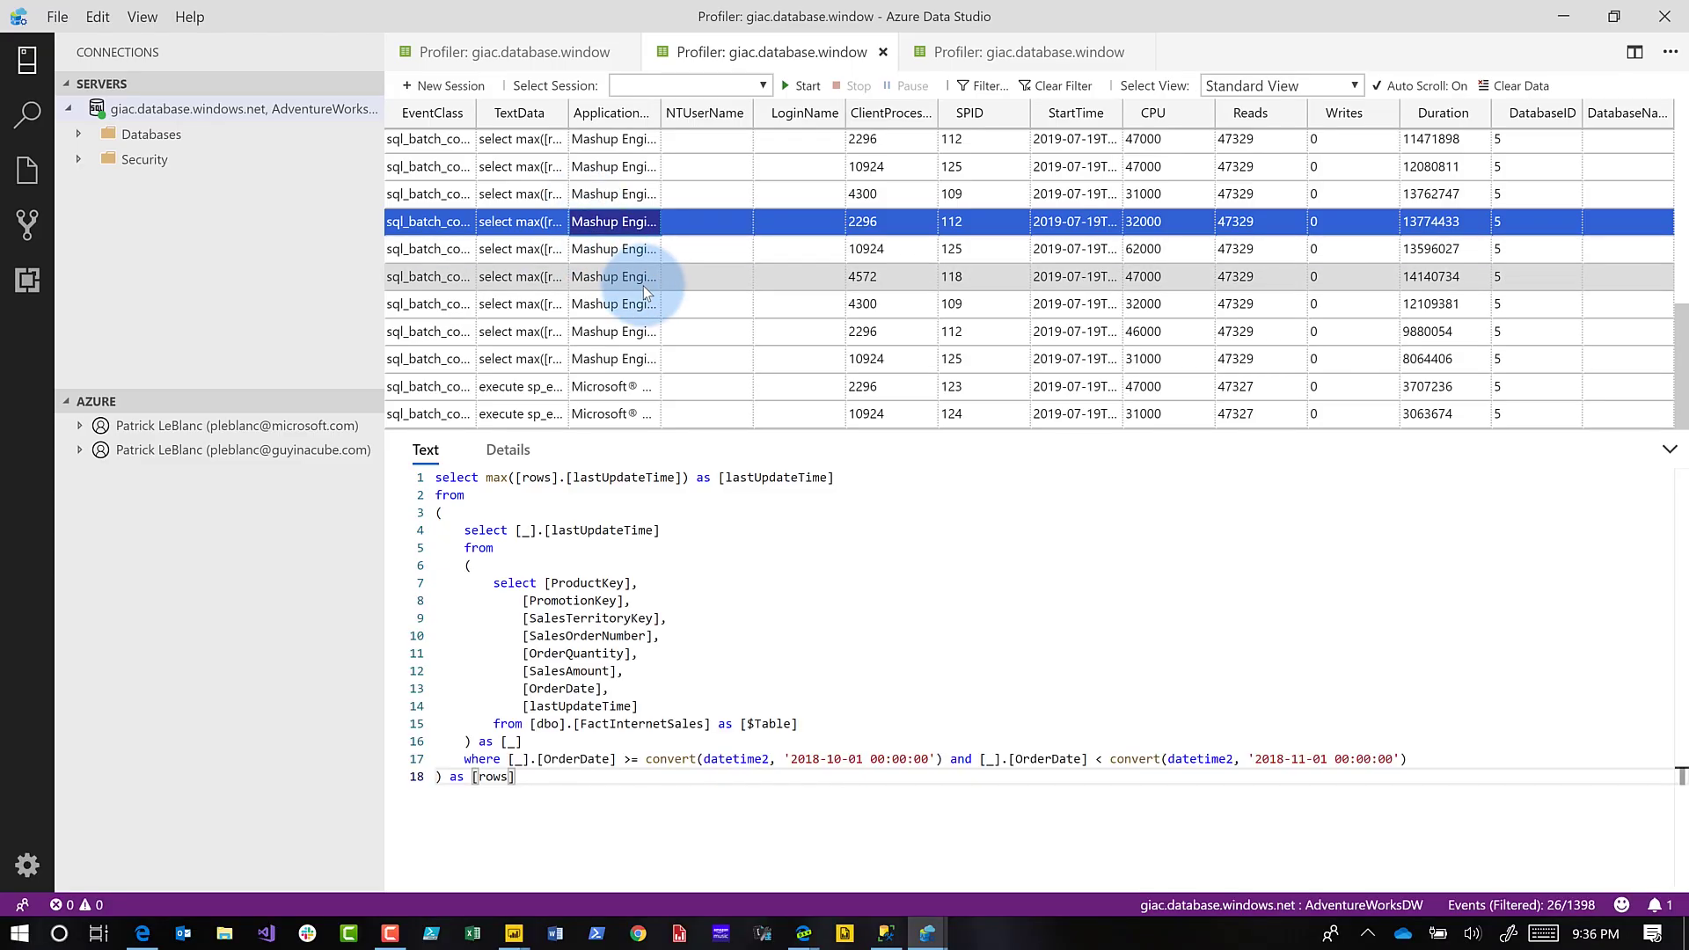
click(653, 387)
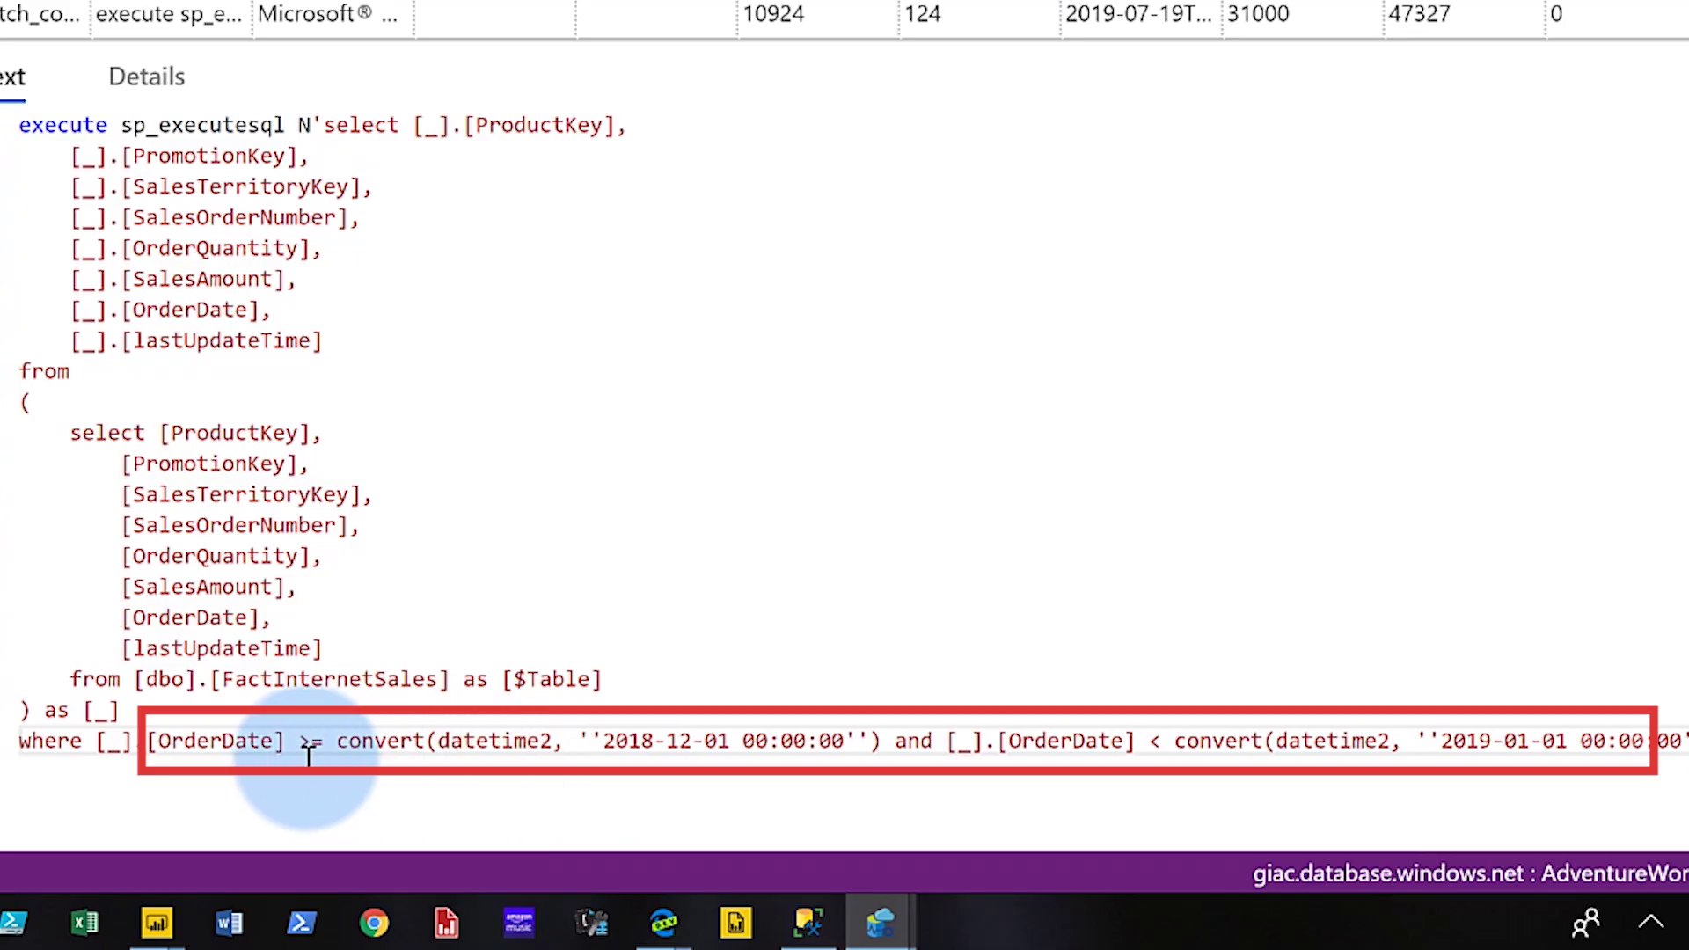
click(382, 21)
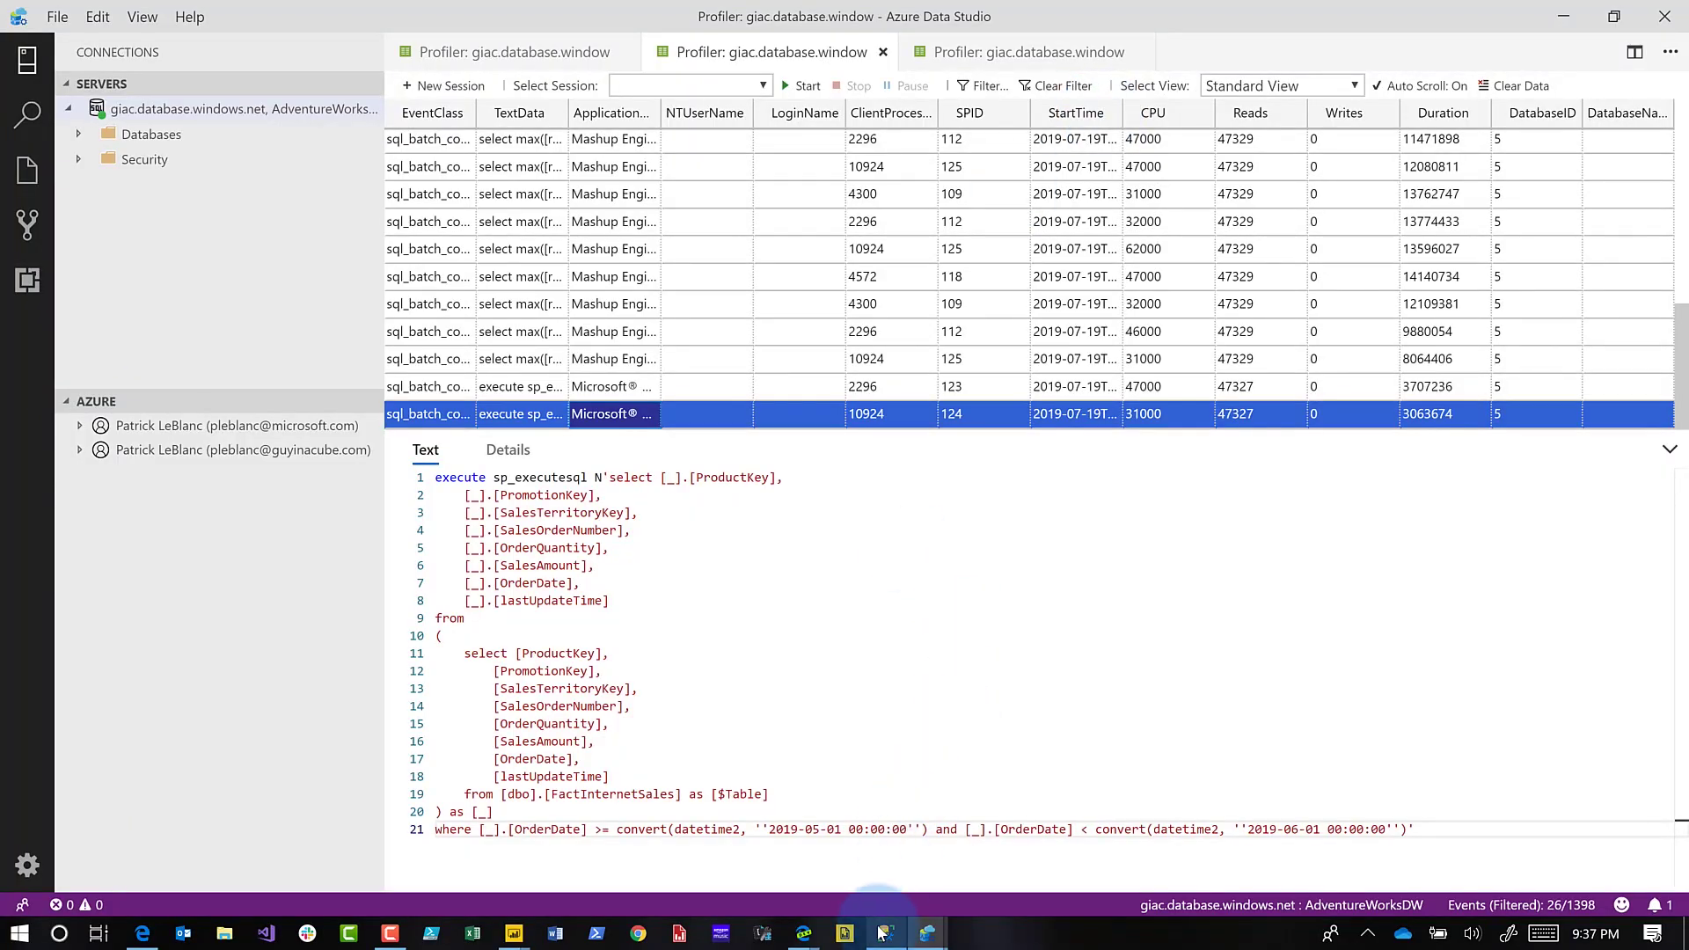
Switch to SQL Server Management Studio and review the soft delete section below the DELETE statement in the FactInternetSales script
mouse_move(883, 932)
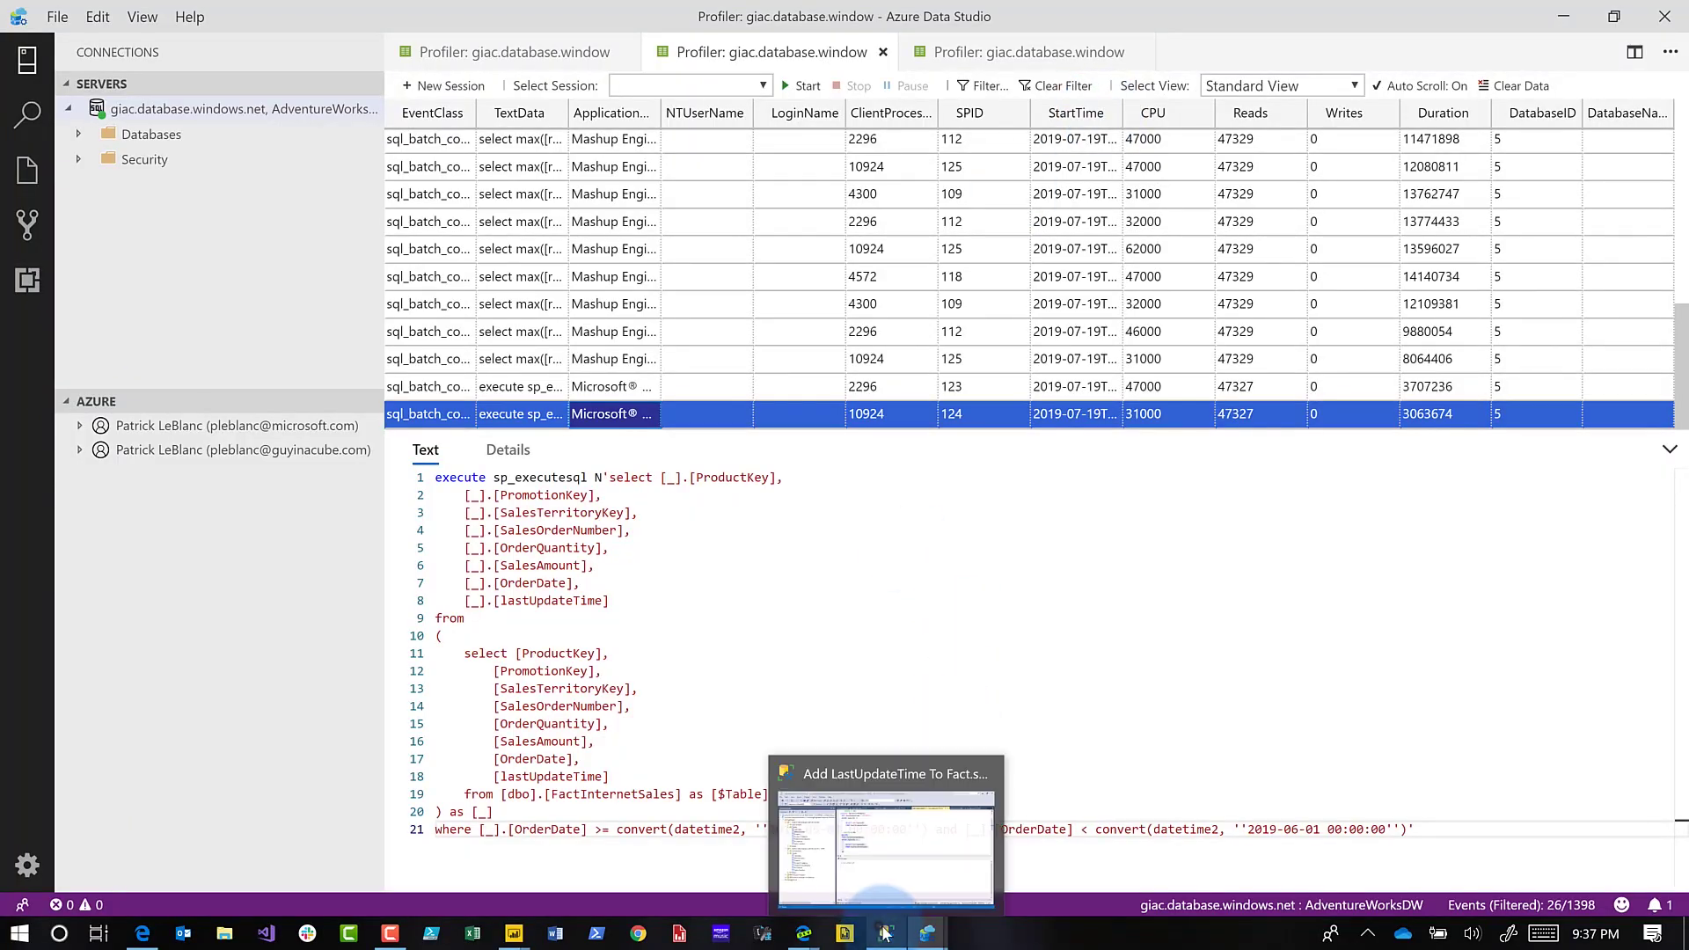
click(878, 800)
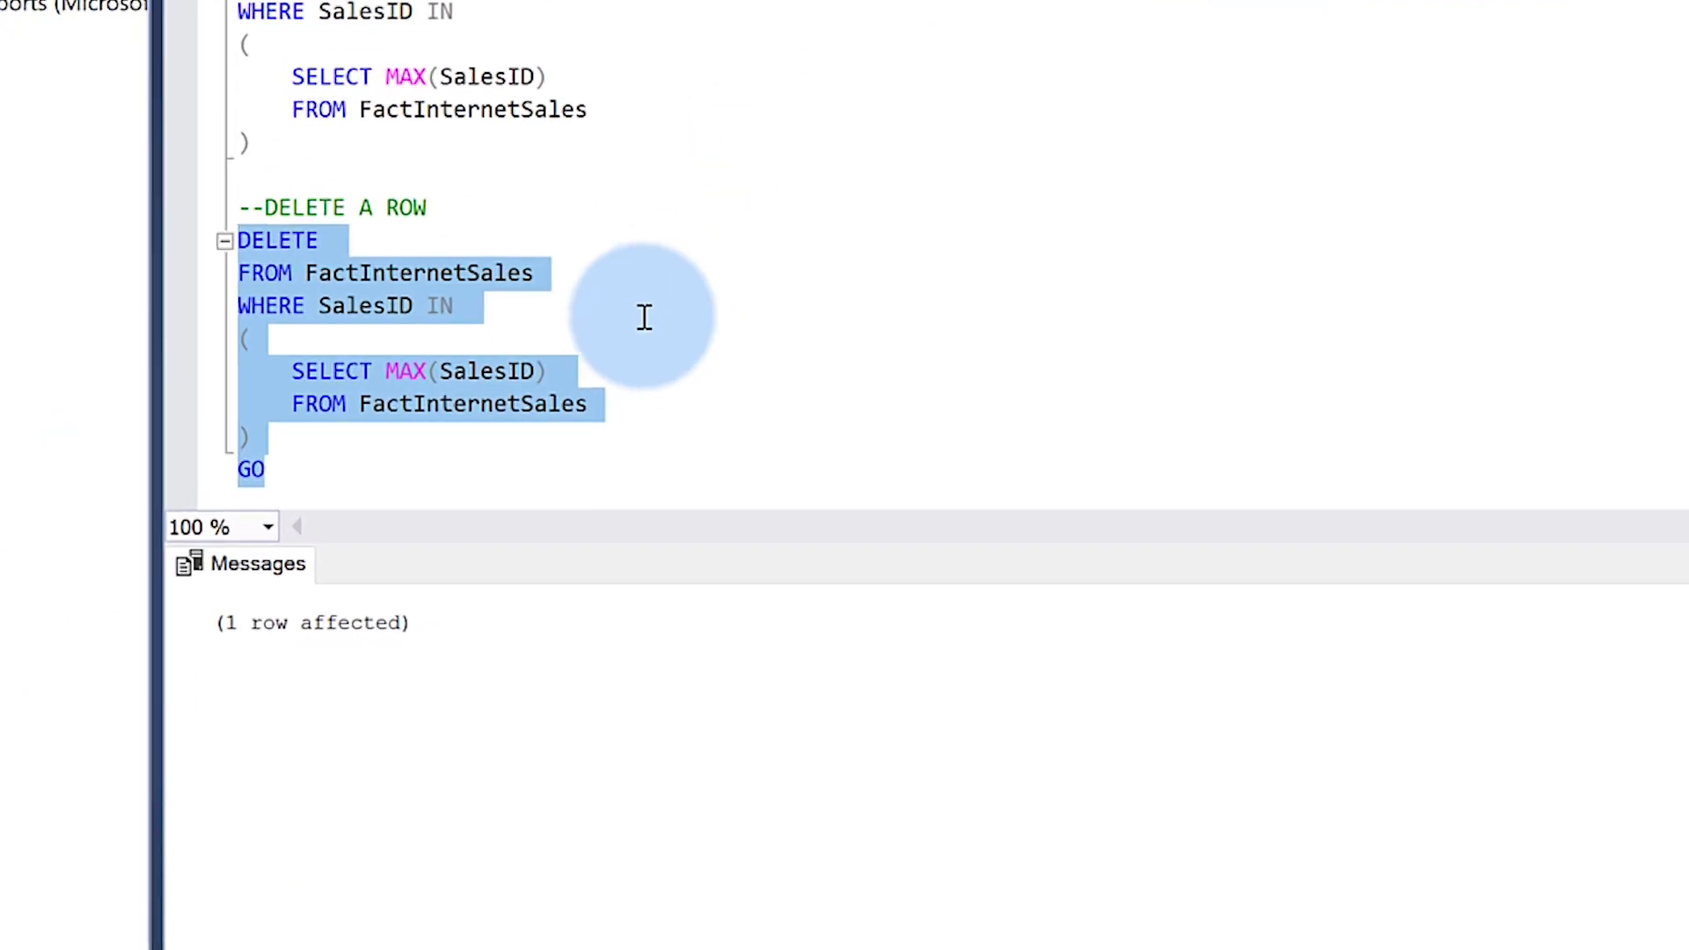
scroll(642, 317, down, 1)
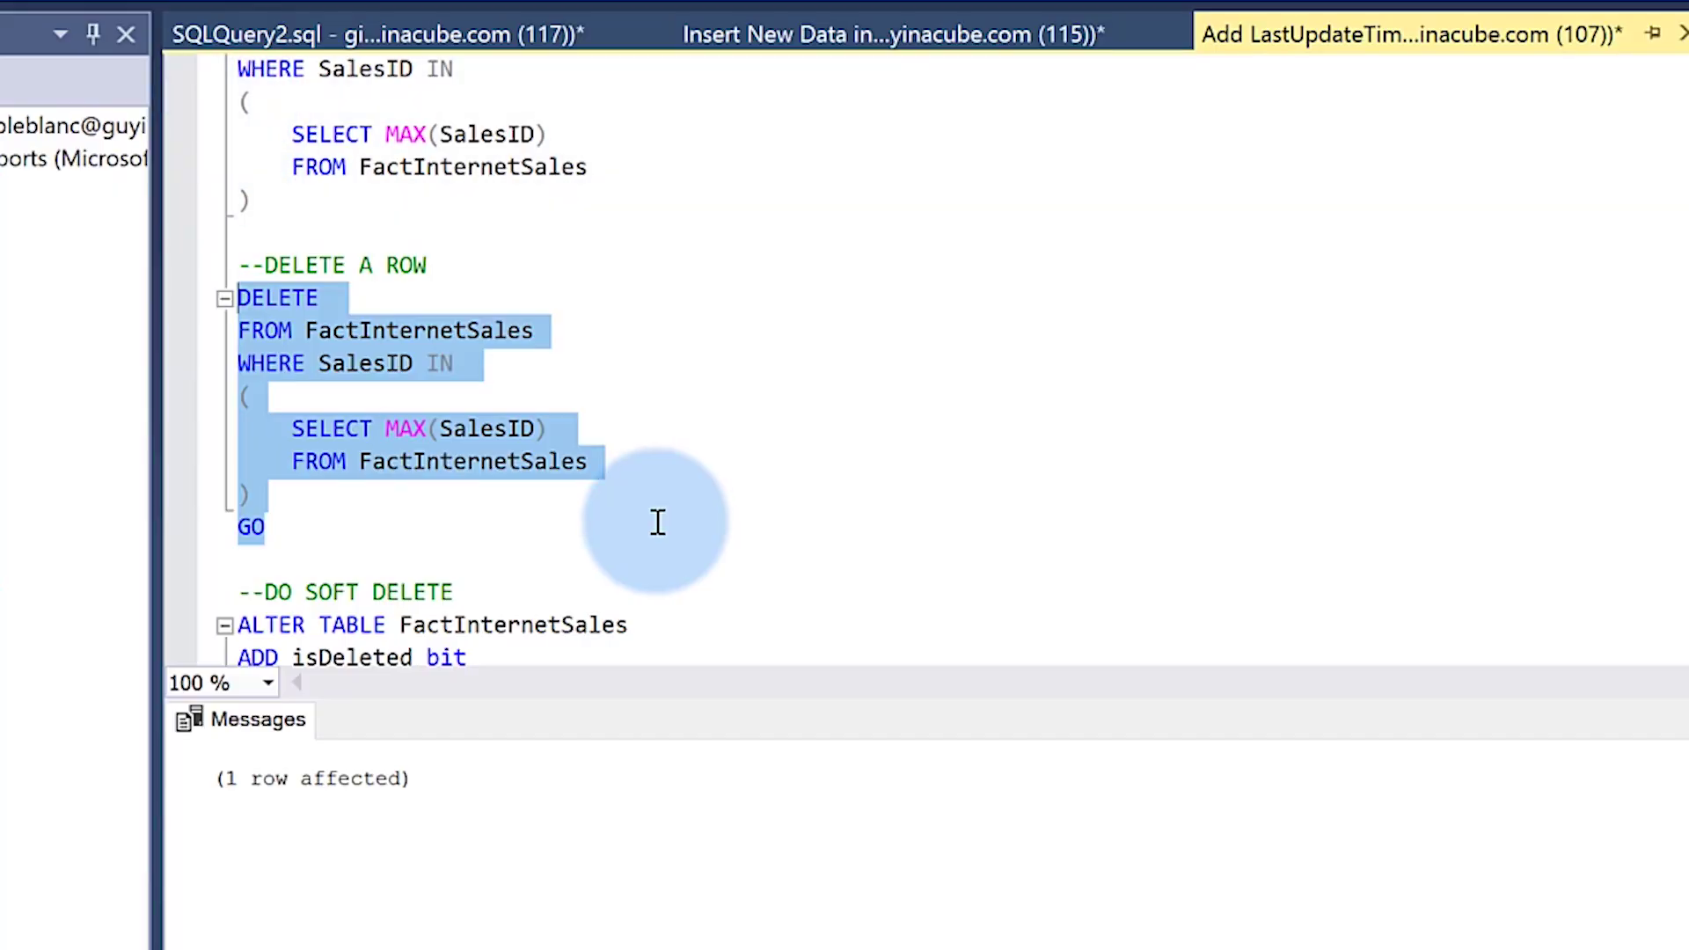
scroll(664, 526, down, 4)
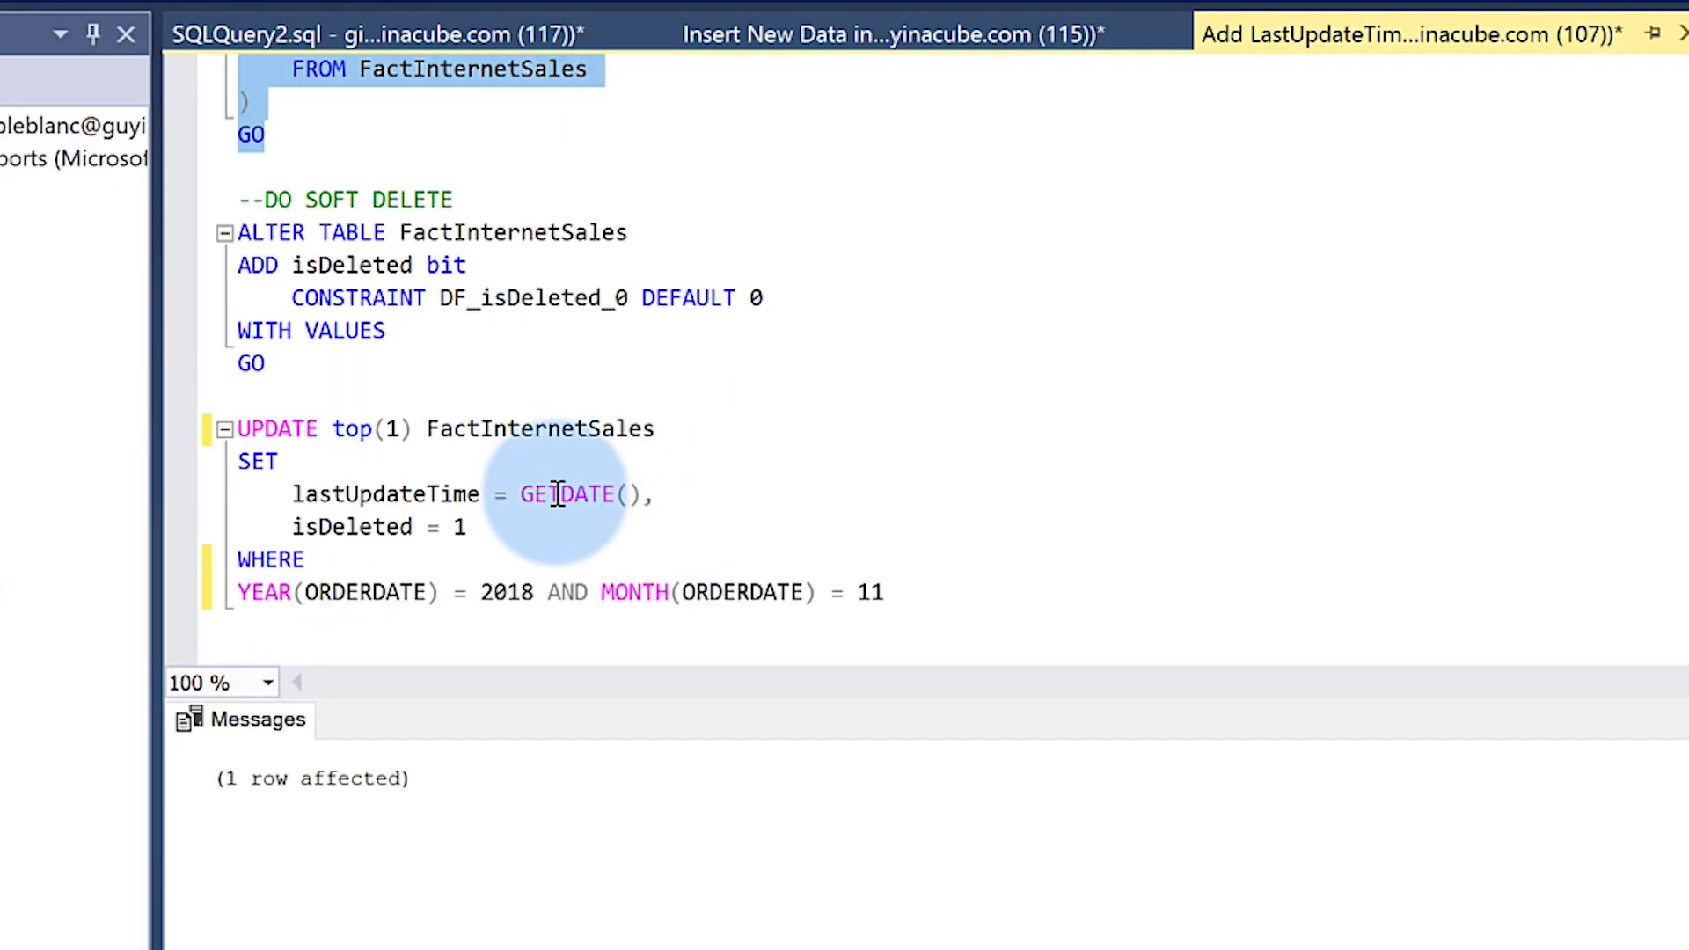
scroll(521, 570, down, 1)
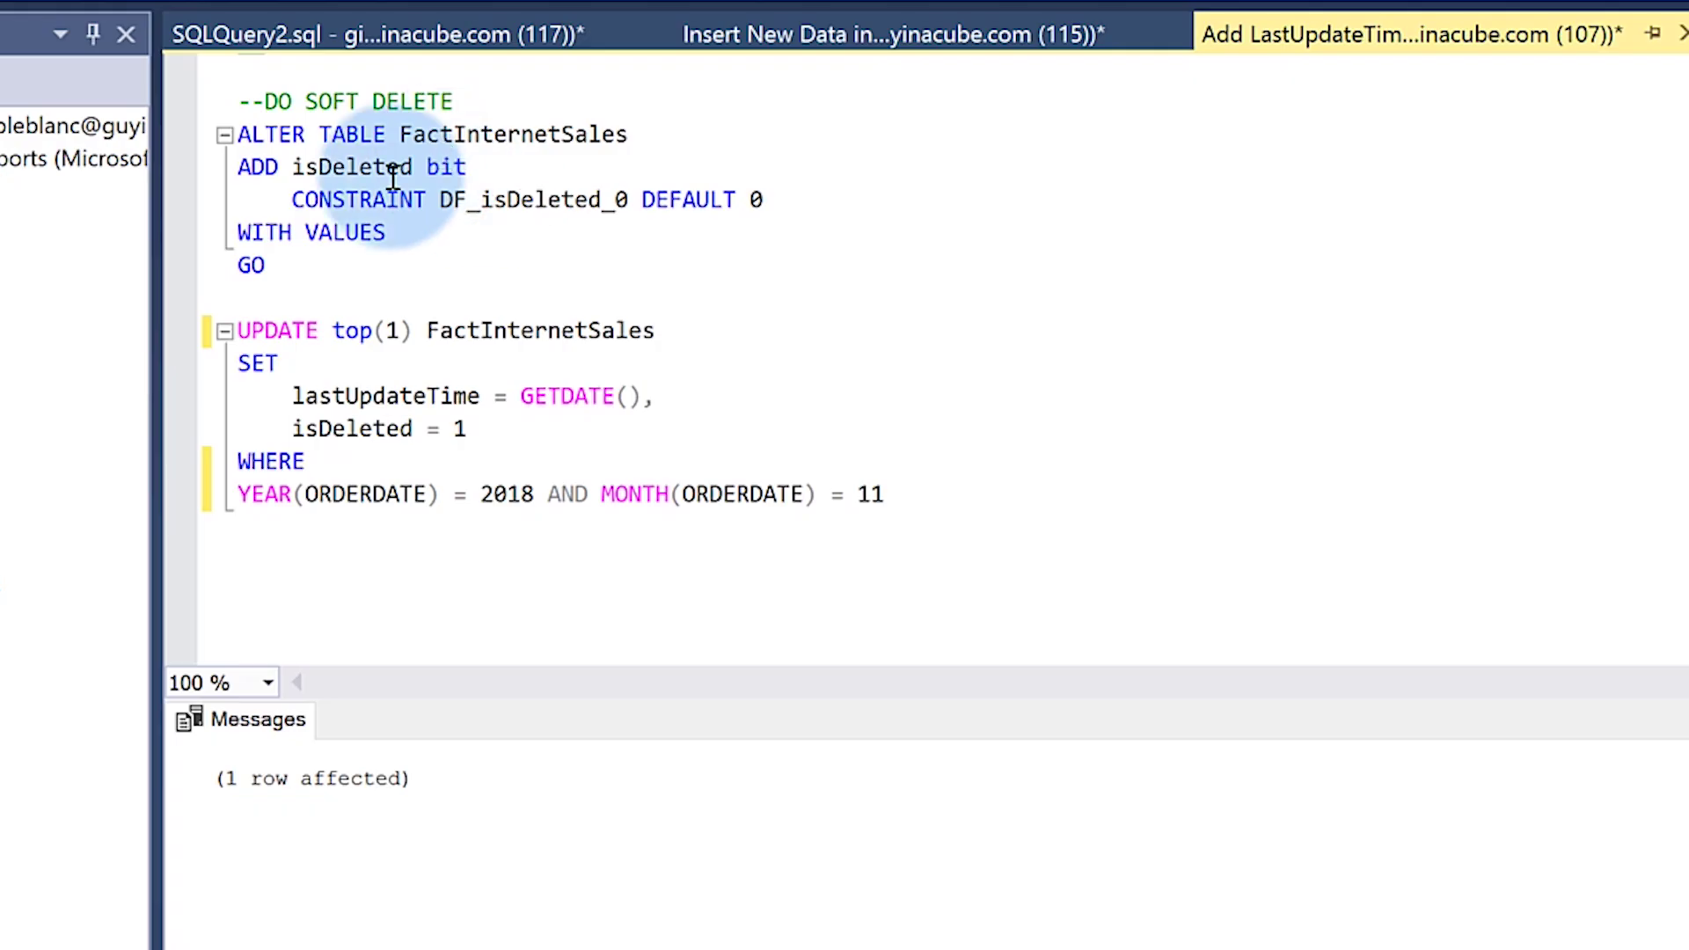
Highlight the isDeleted = 1 and lastUpdateTime = GETDATE() assignments in turn in the soft delete UPDATE statement
drag(529, 425, 292, 429)
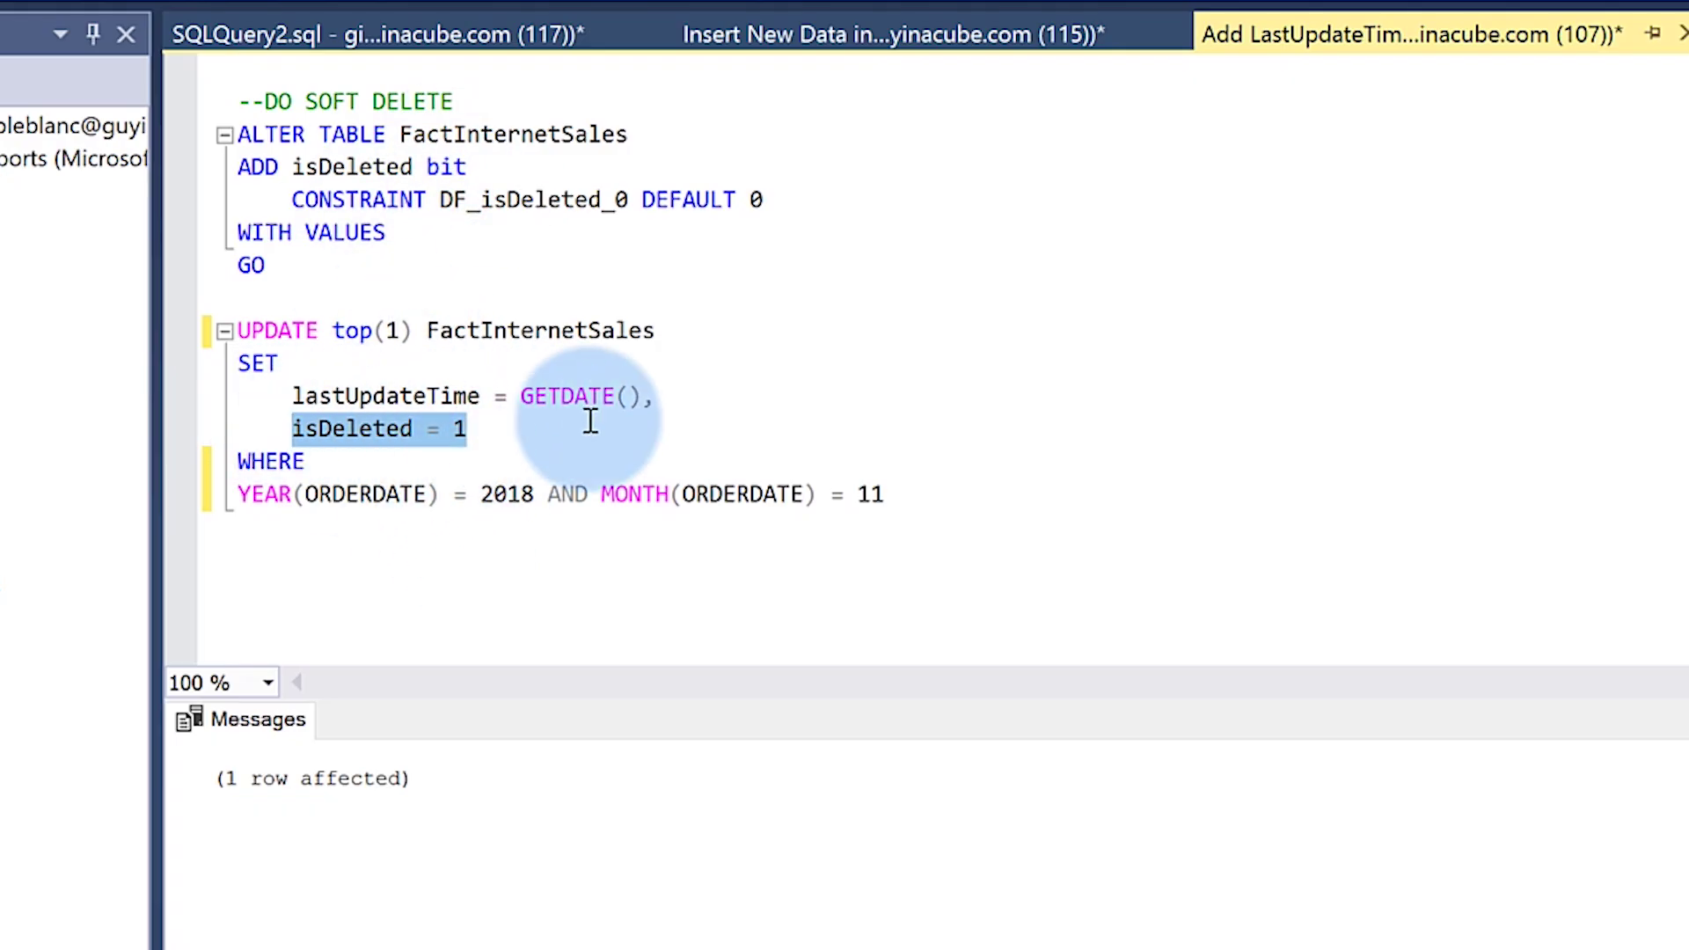
drag(691, 396, 303, 403)
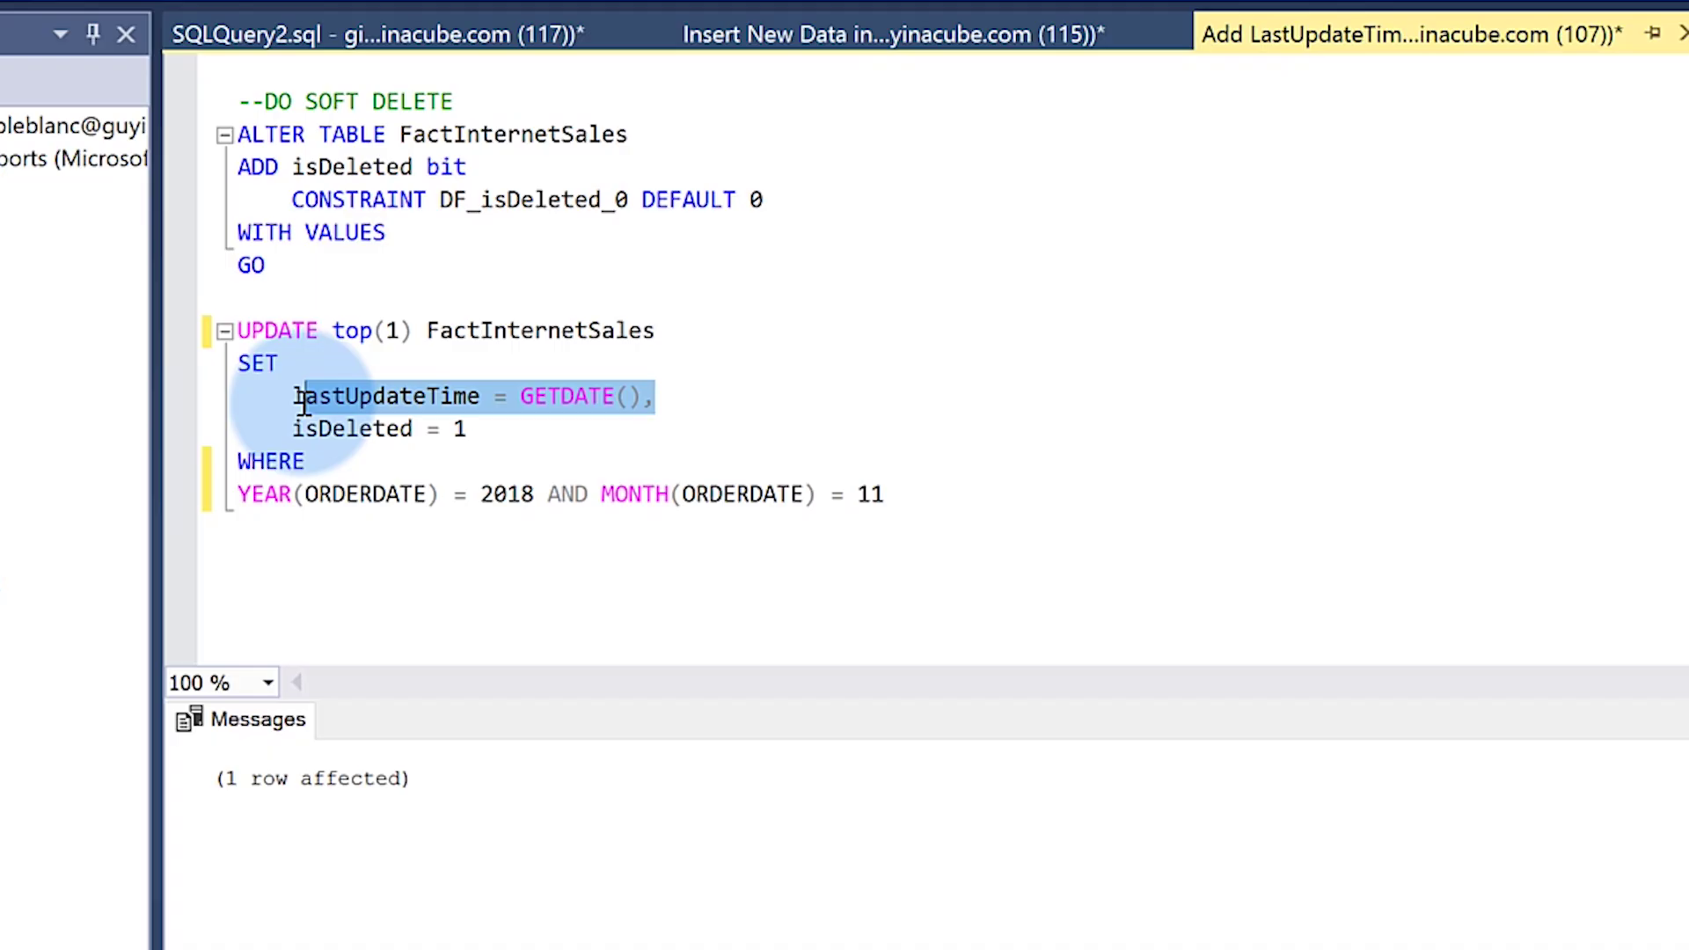
click(495, 494)
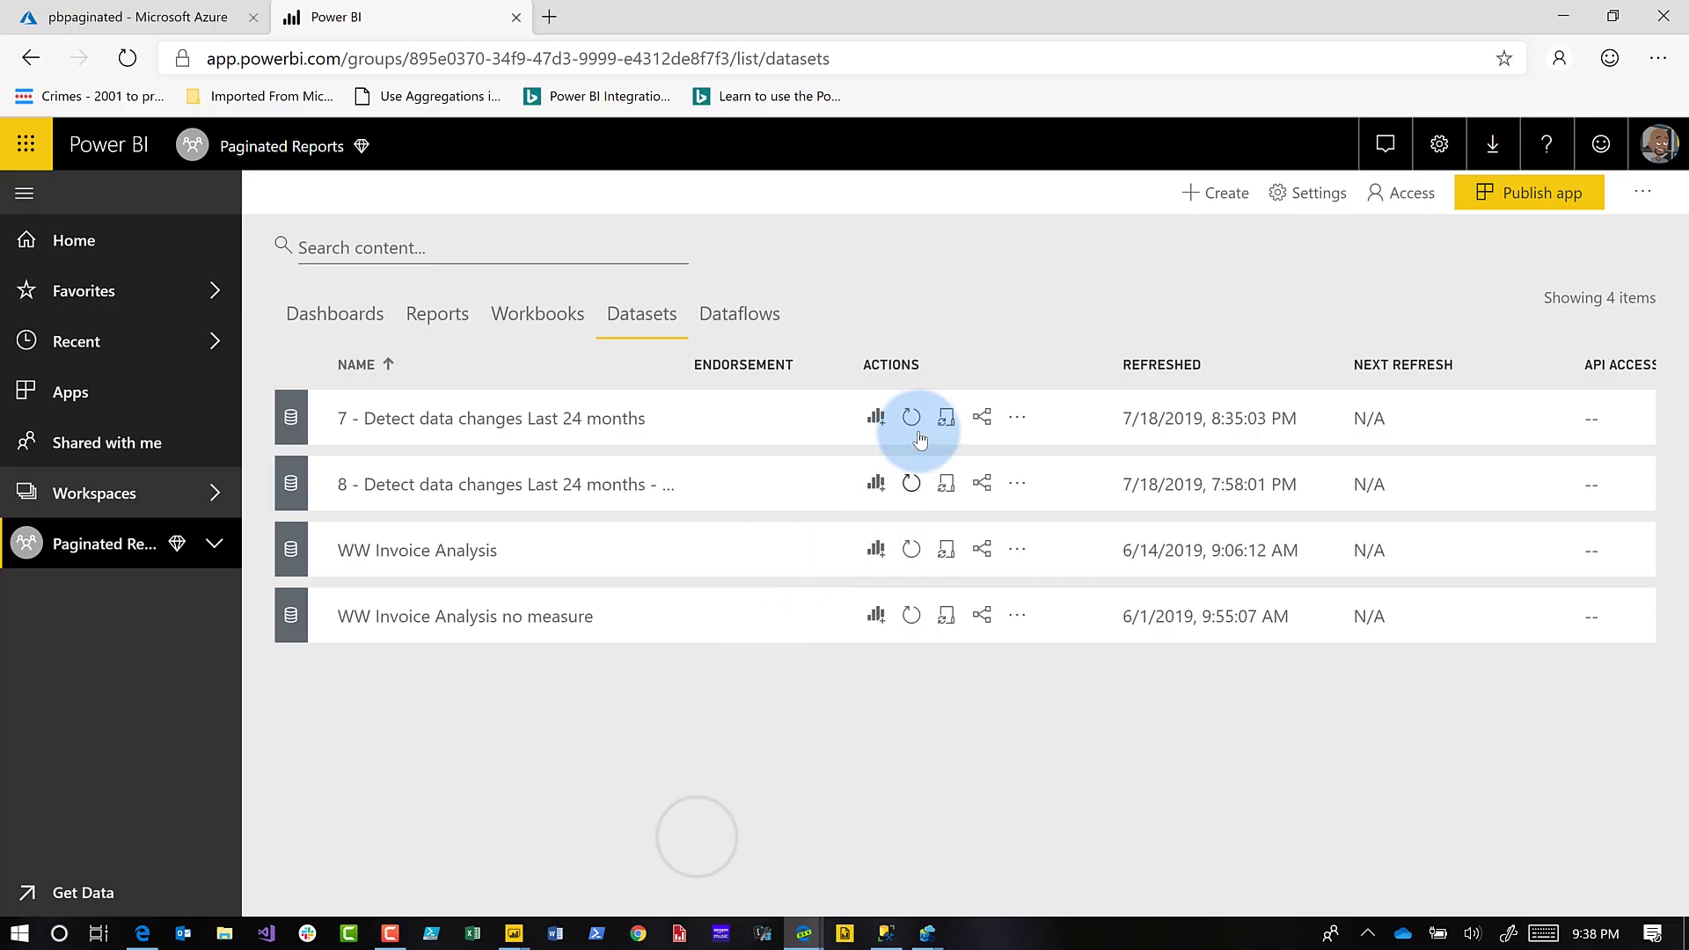
Switch to Azure Data Studio, open the third Profiler trace, and inspect a select max query and the final sp_executesql query
mouse_move(928, 933)
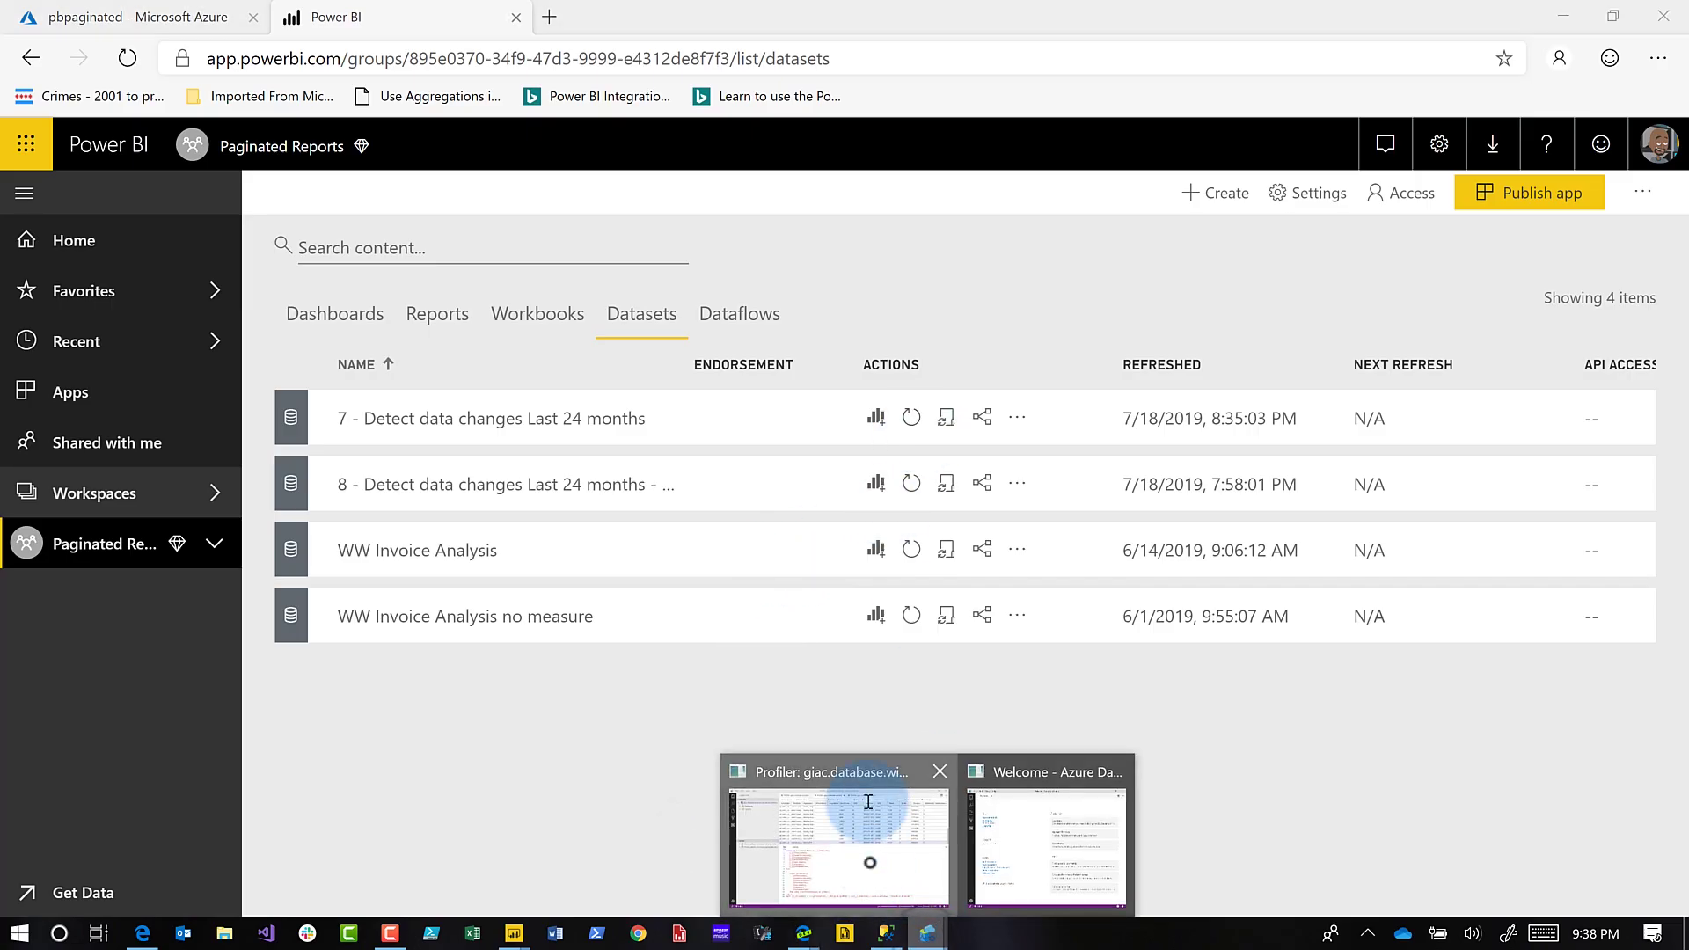
click(870, 861)
click(961, 51)
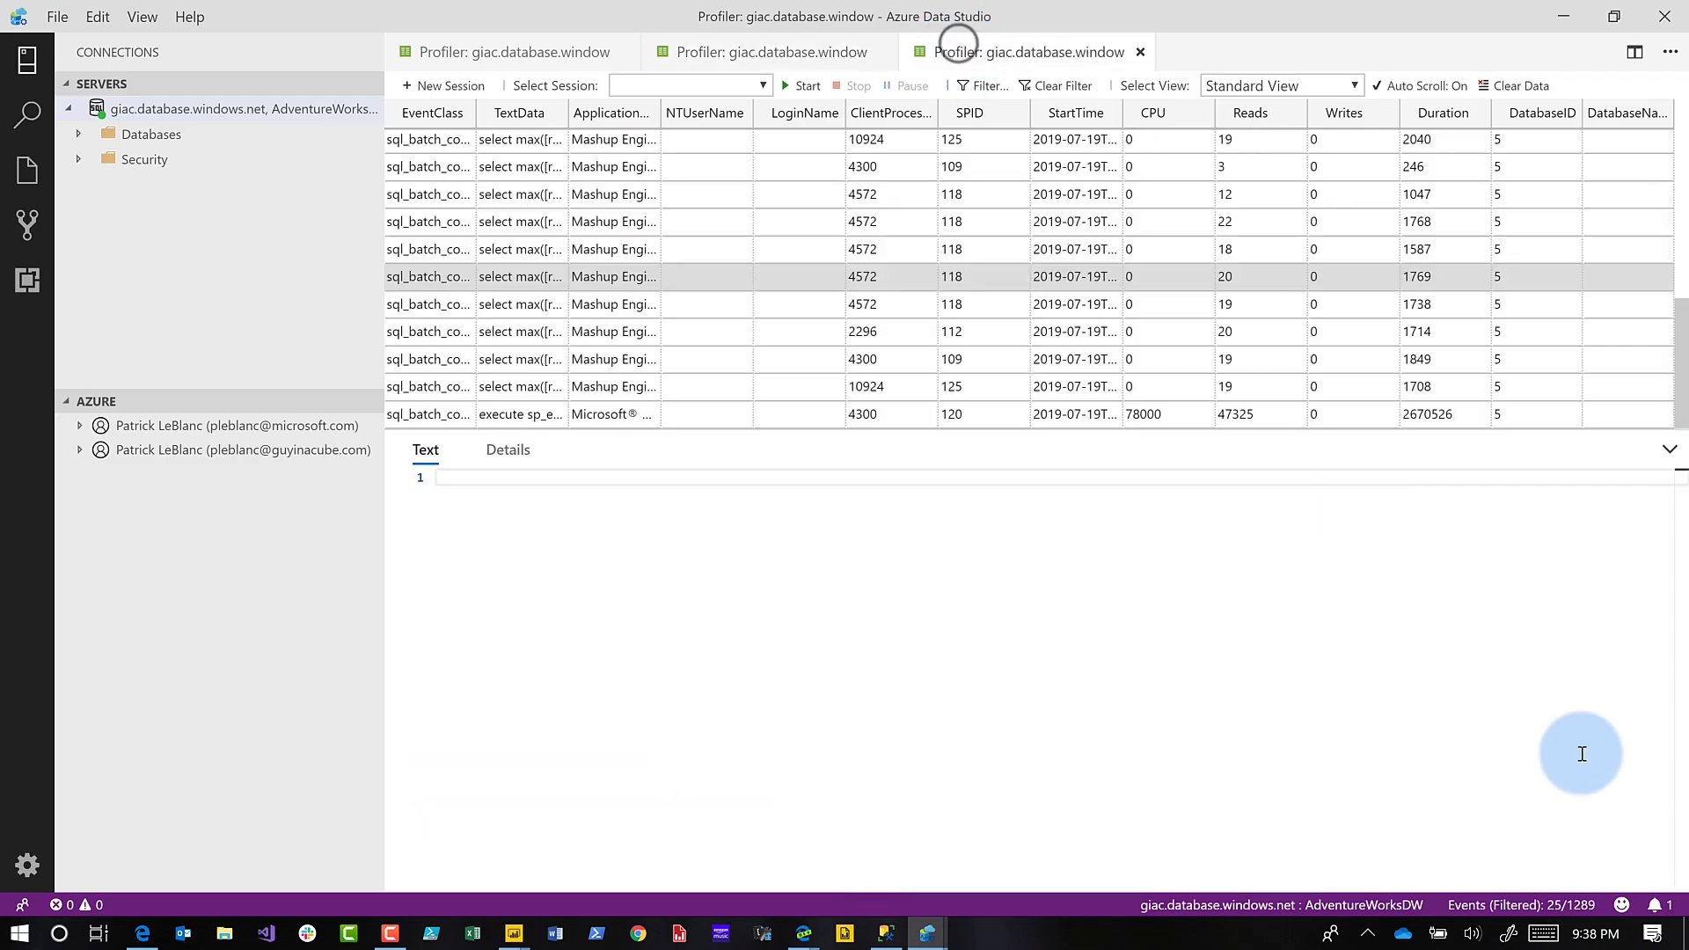
click(1659, 860)
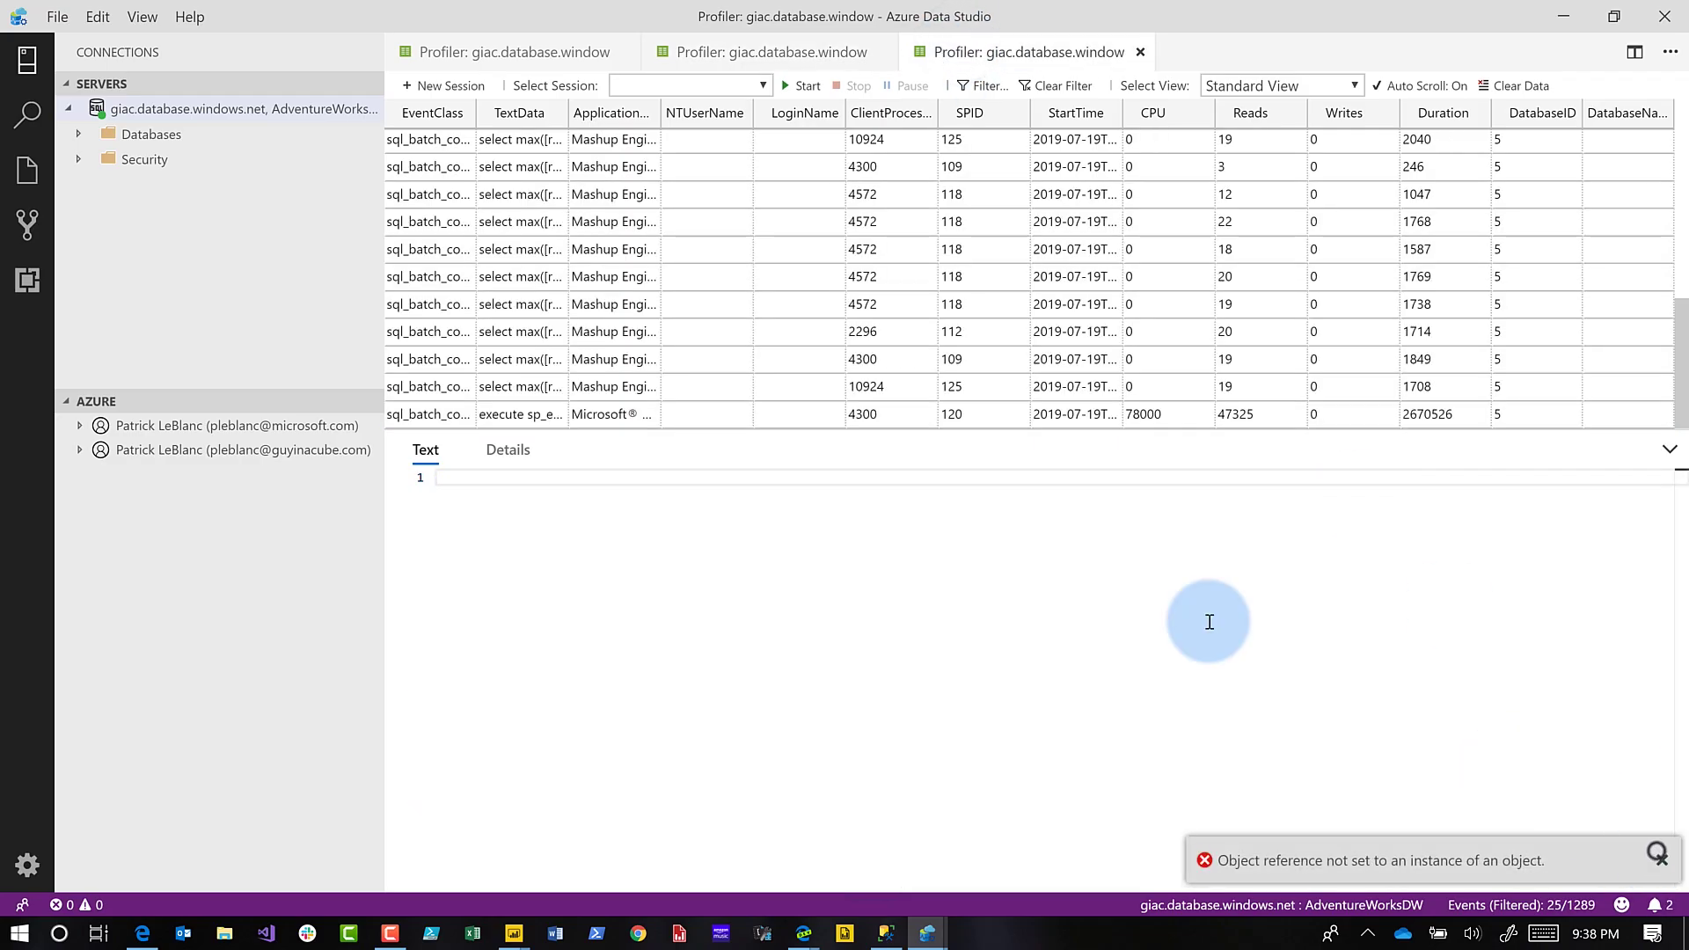
click(504, 161)
click(512, 224)
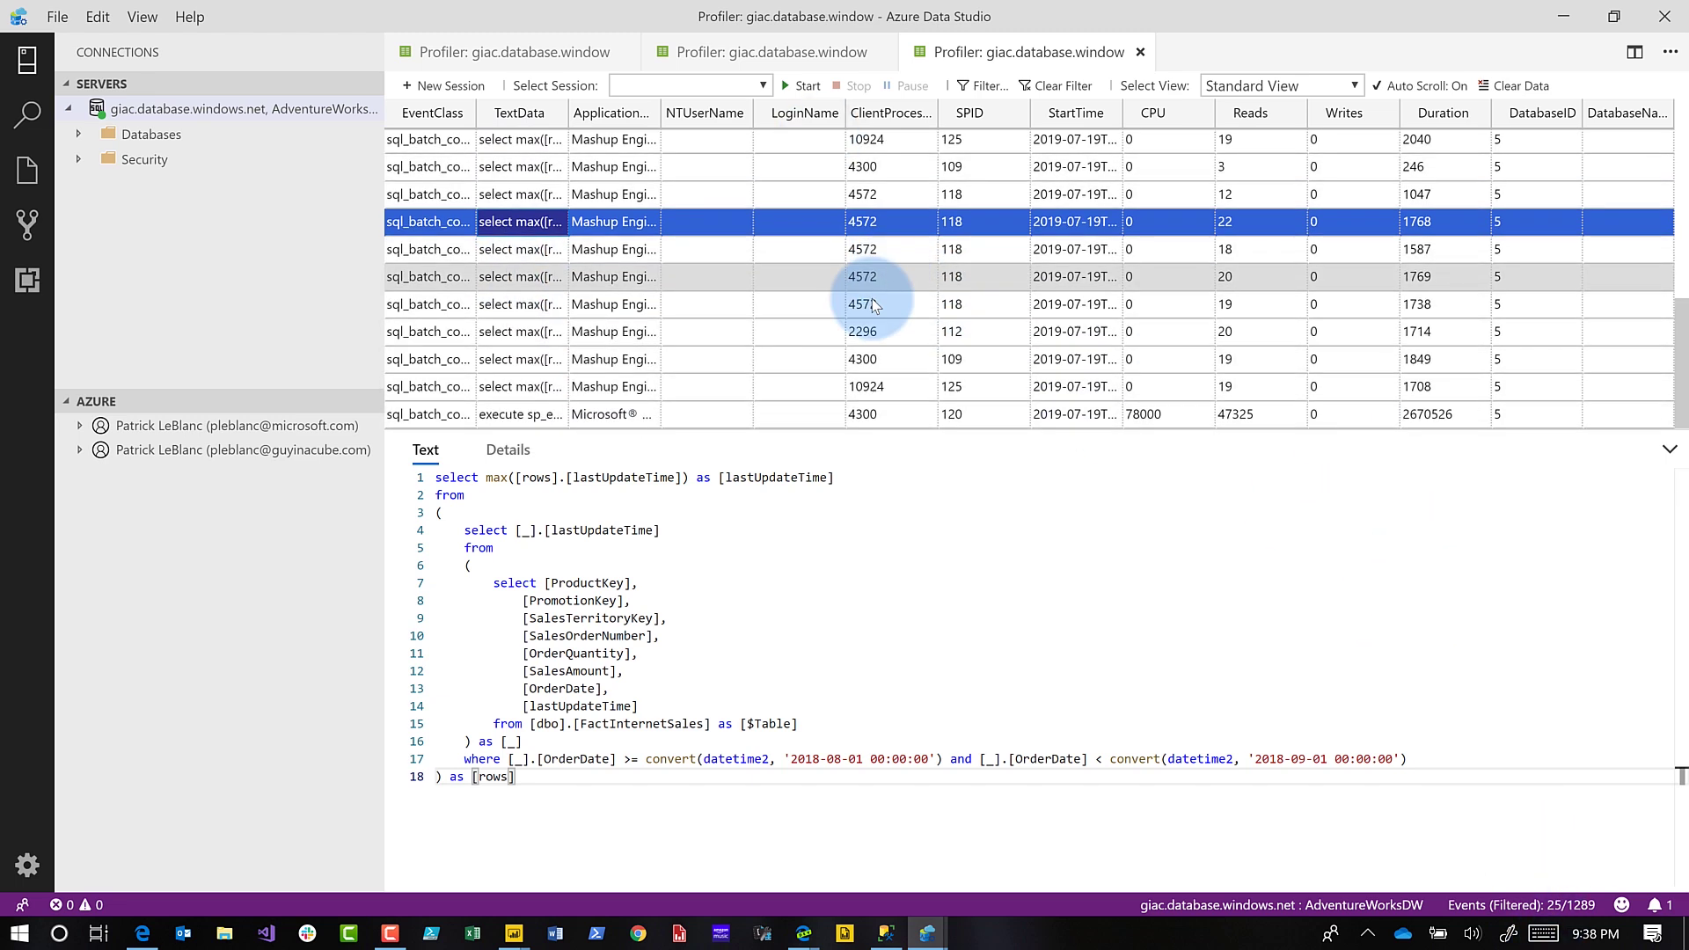
click(655, 410)
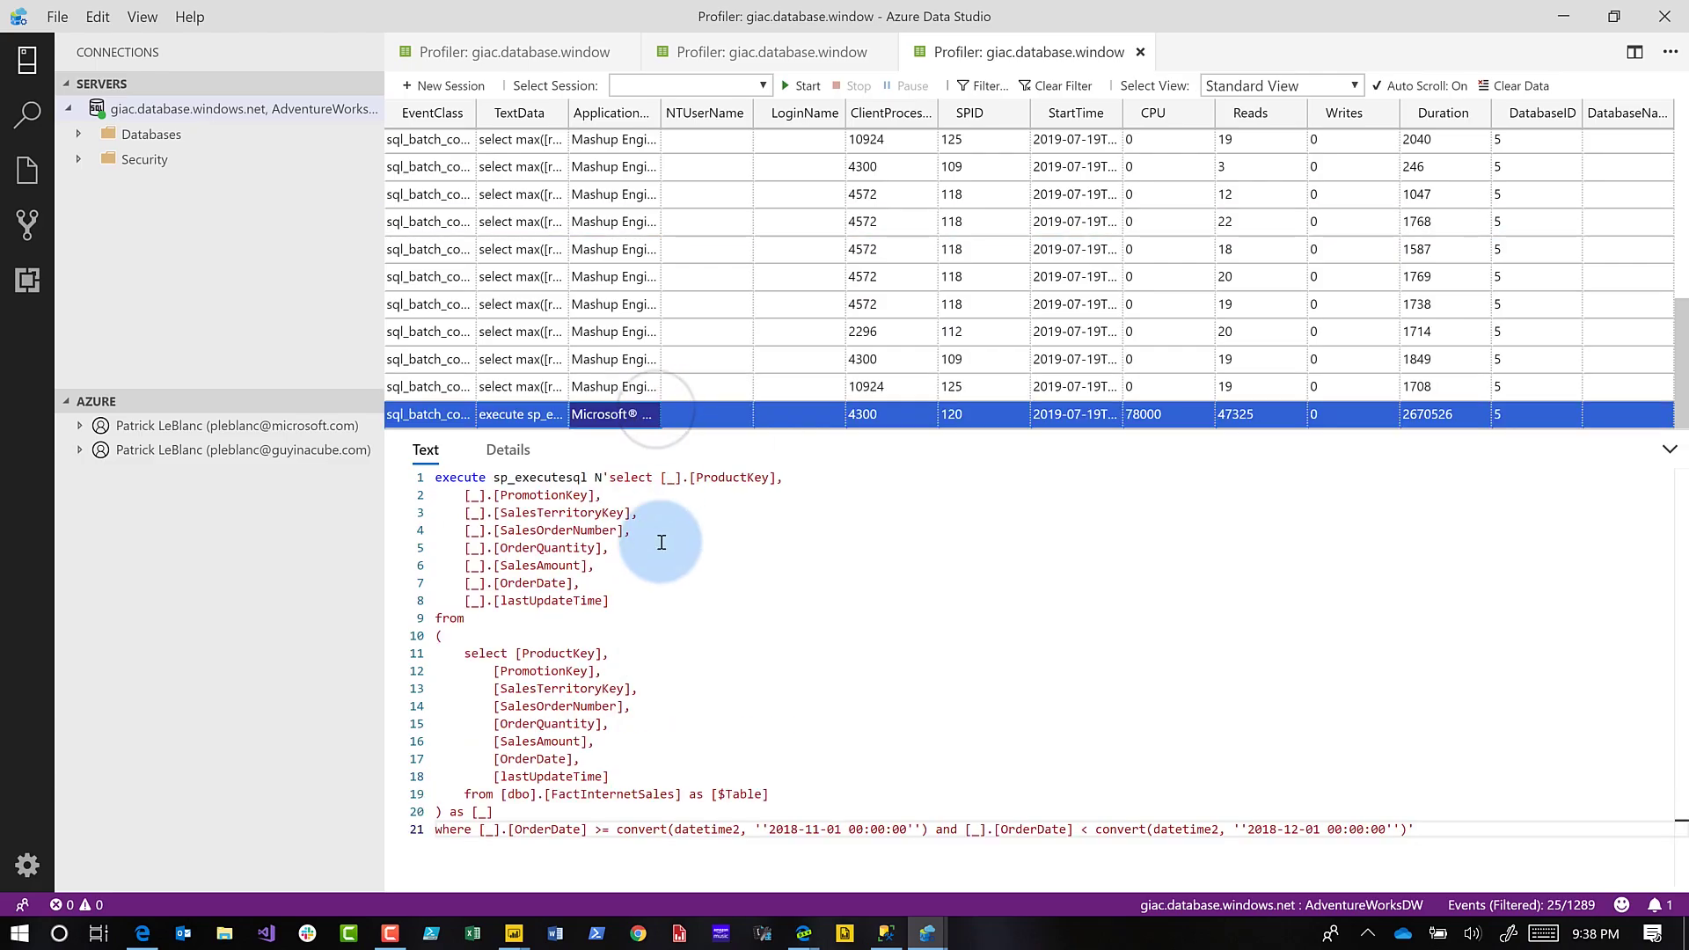